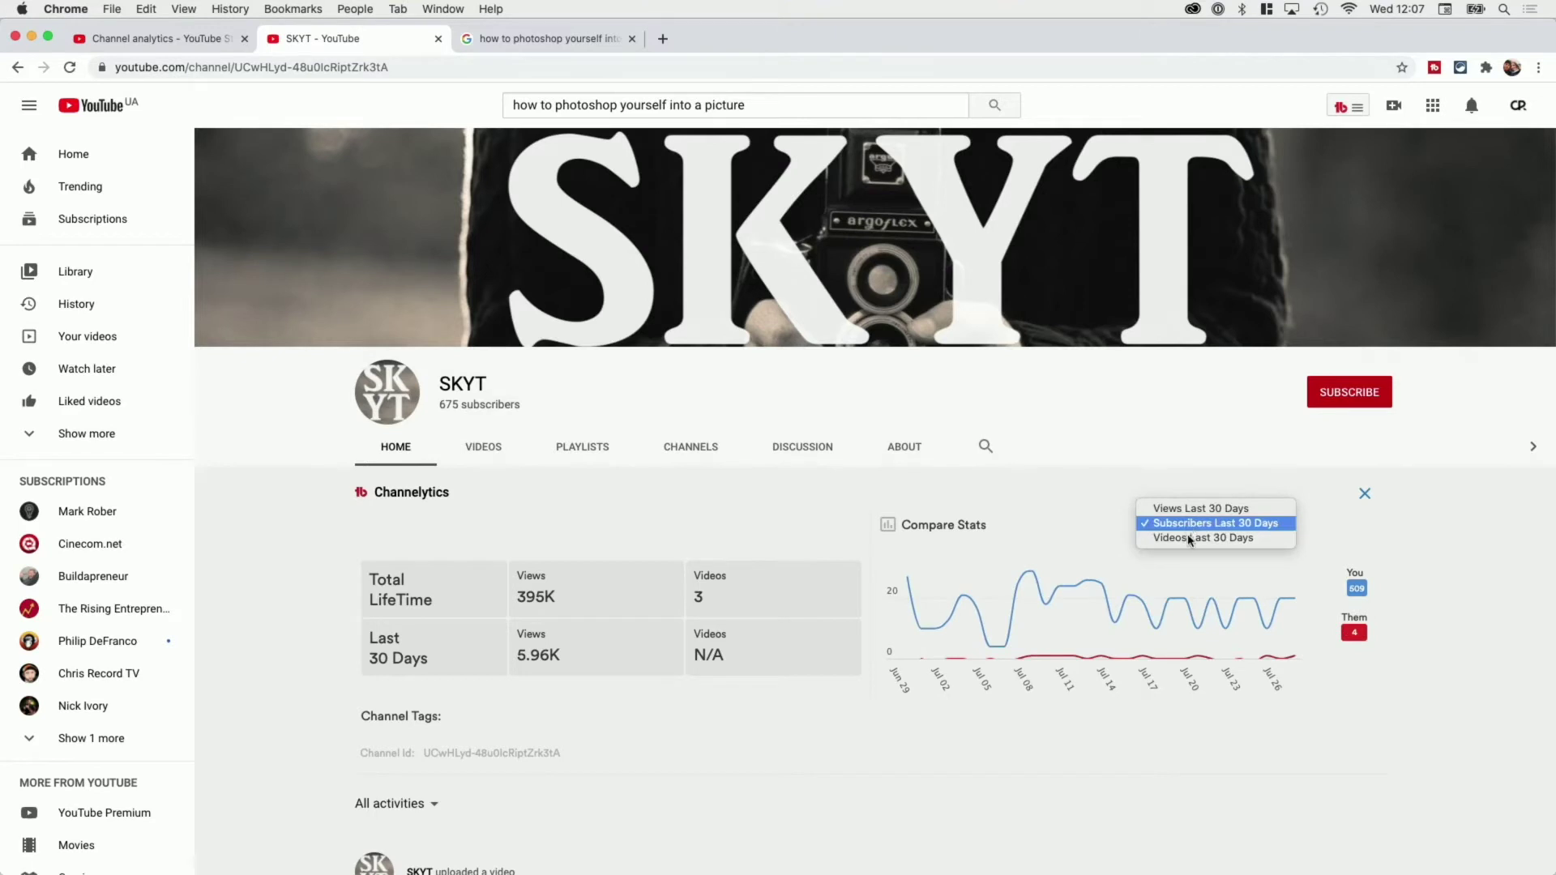
Switch the Channelytics stats comparison on the SKYT channel to videos over the last 30 days
{"action": "left_click", "coordinate": [1189, 538]}
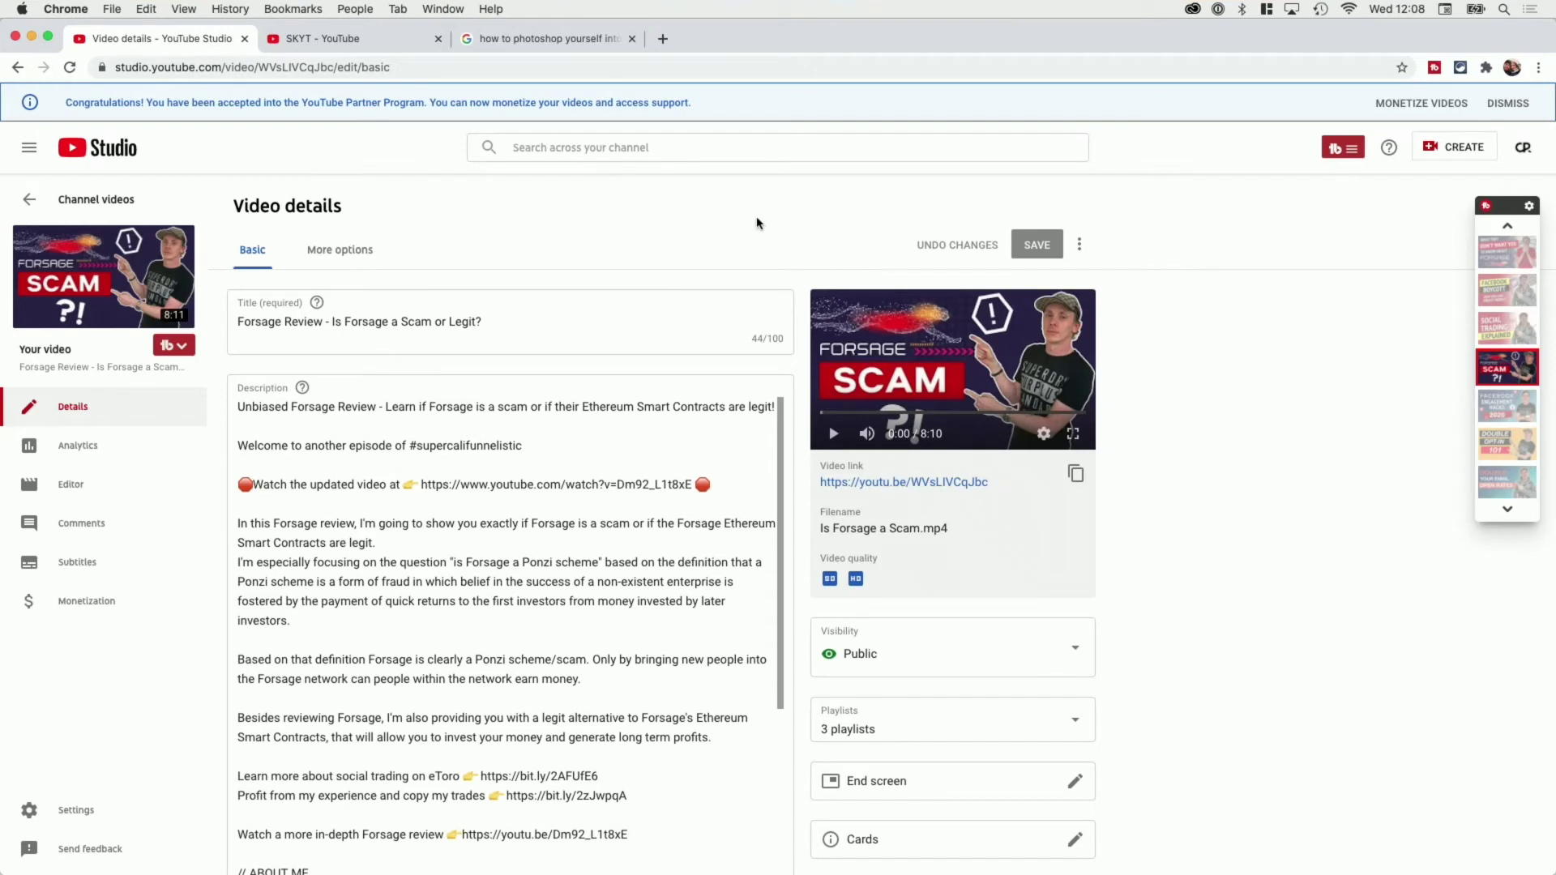
Remove every tag without a search-ranking badge from the Forsage review video, starting with forsage.io review, forsage ethereum and ethereum smart contract
{"action": "scroll", "coordinate": [679, 238], "scroll_direction": "down", "scroll_amount": 3}
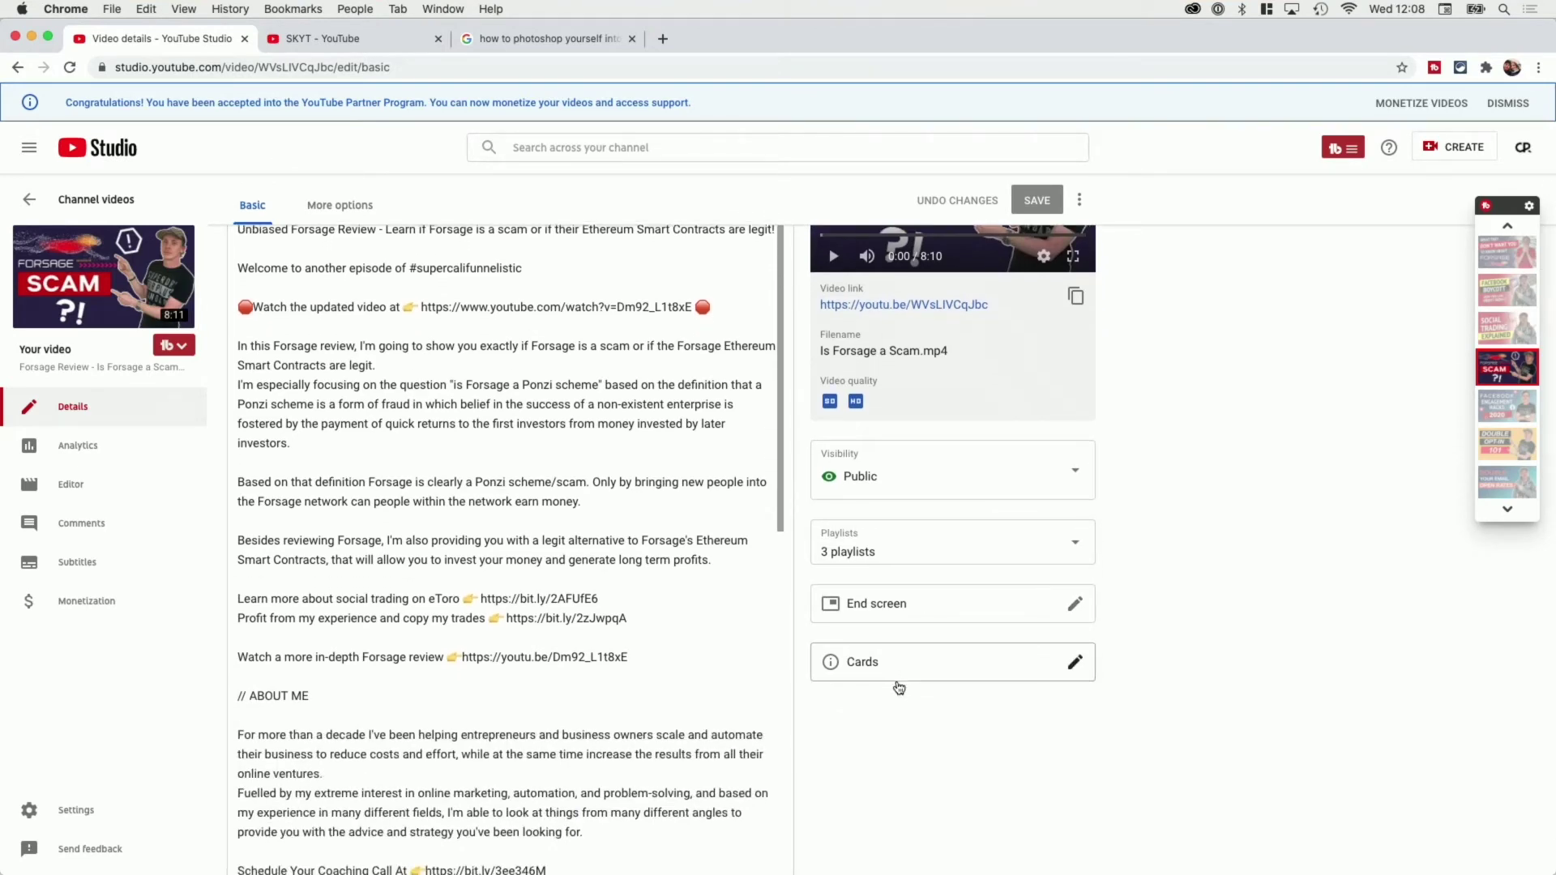
{"action": "scroll", "coordinate": [899, 687], "scroll_direction": "down", "scroll_amount": 6}
{"action": "scroll", "coordinate": [897, 686], "scroll_direction": "down", "scroll_amount": 3}
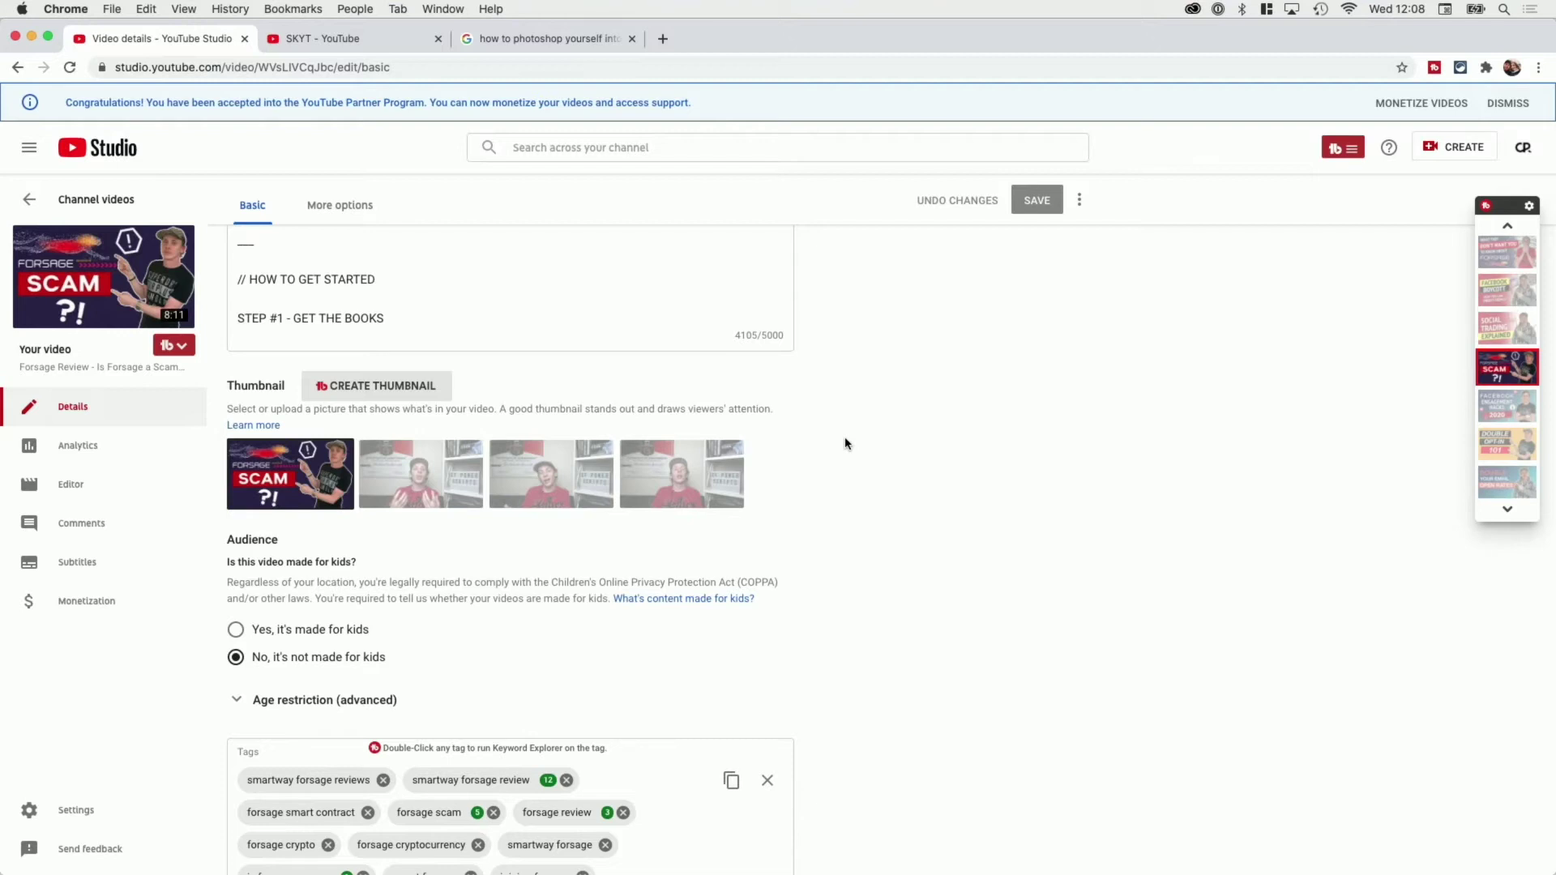
{"action": "scroll", "coordinate": [845, 444], "scroll_direction": "down", "scroll_amount": 5}
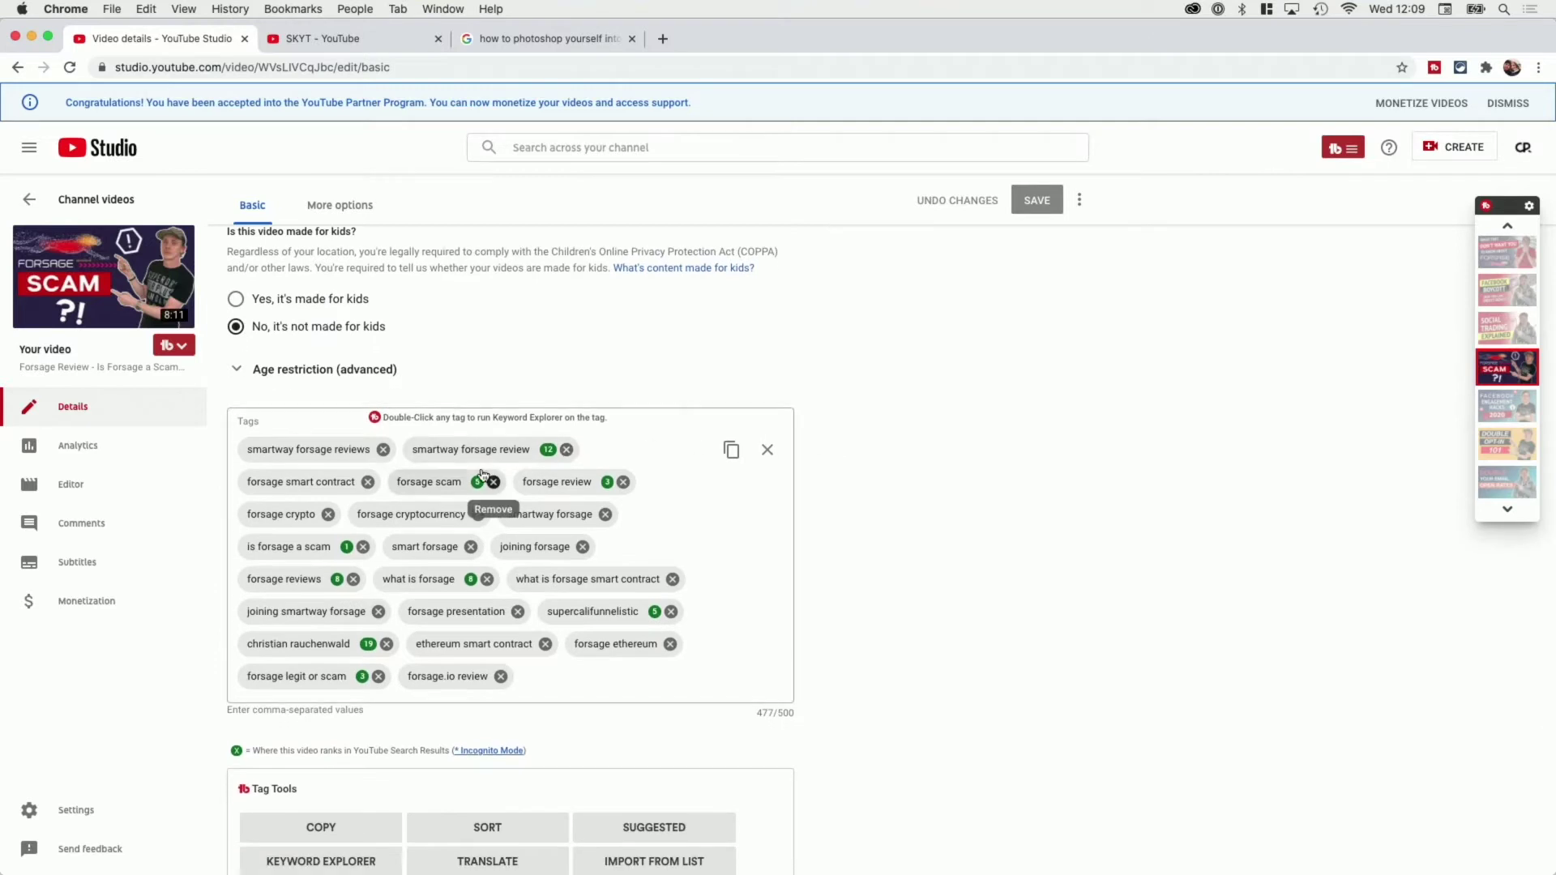
{"action": "scroll", "coordinate": [837, 421], "scroll_direction": "down", "scroll_amount": 2}
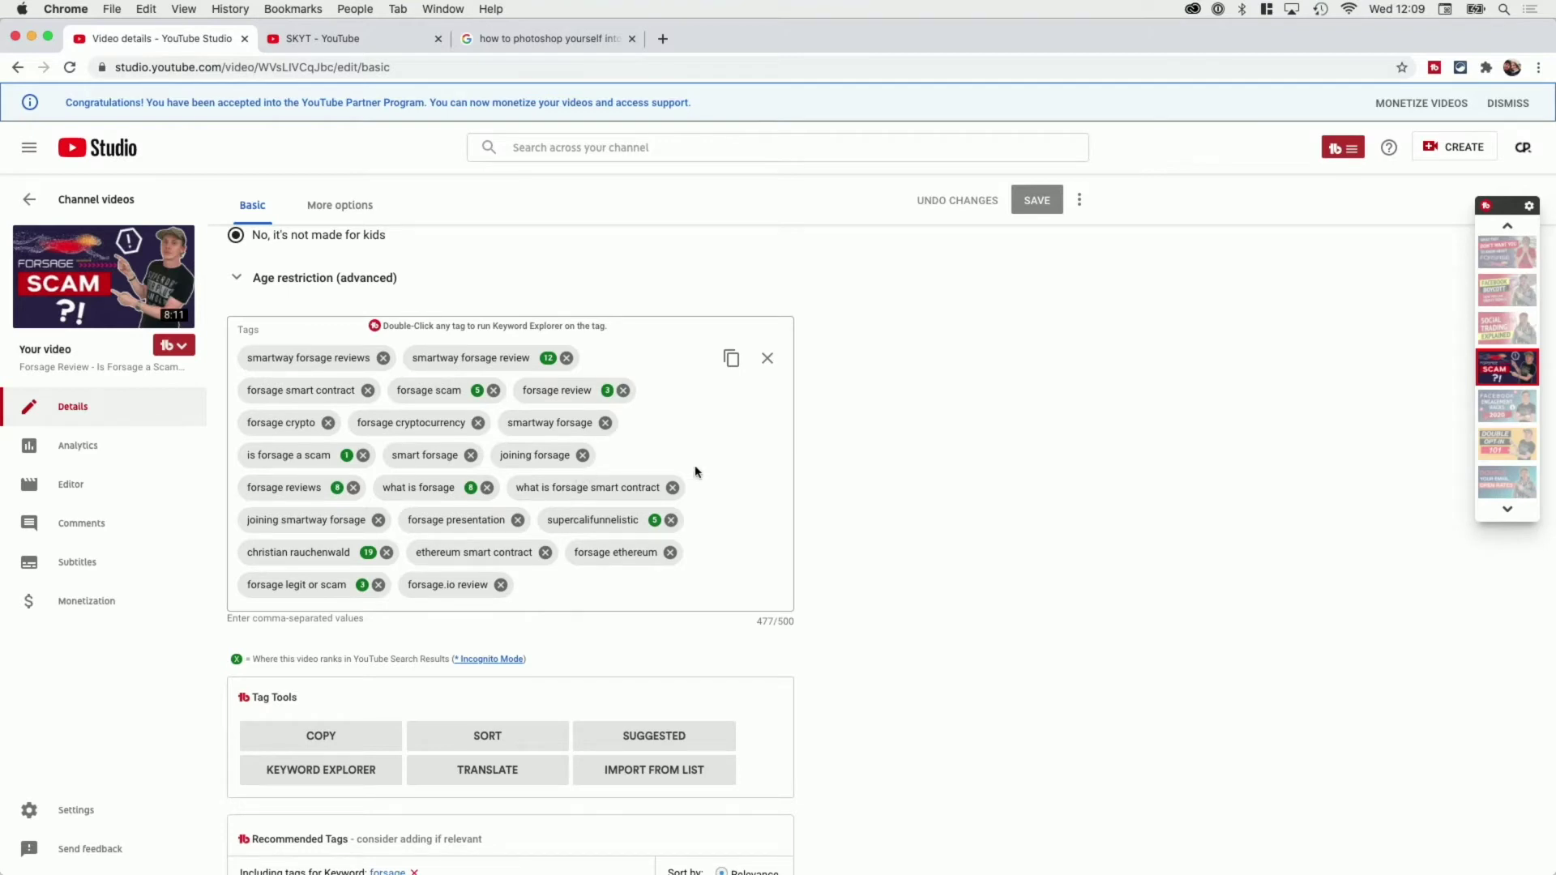
{"action": "scroll", "coordinate": [696, 472], "scroll_direction": "down", "scroll_amount": 1}
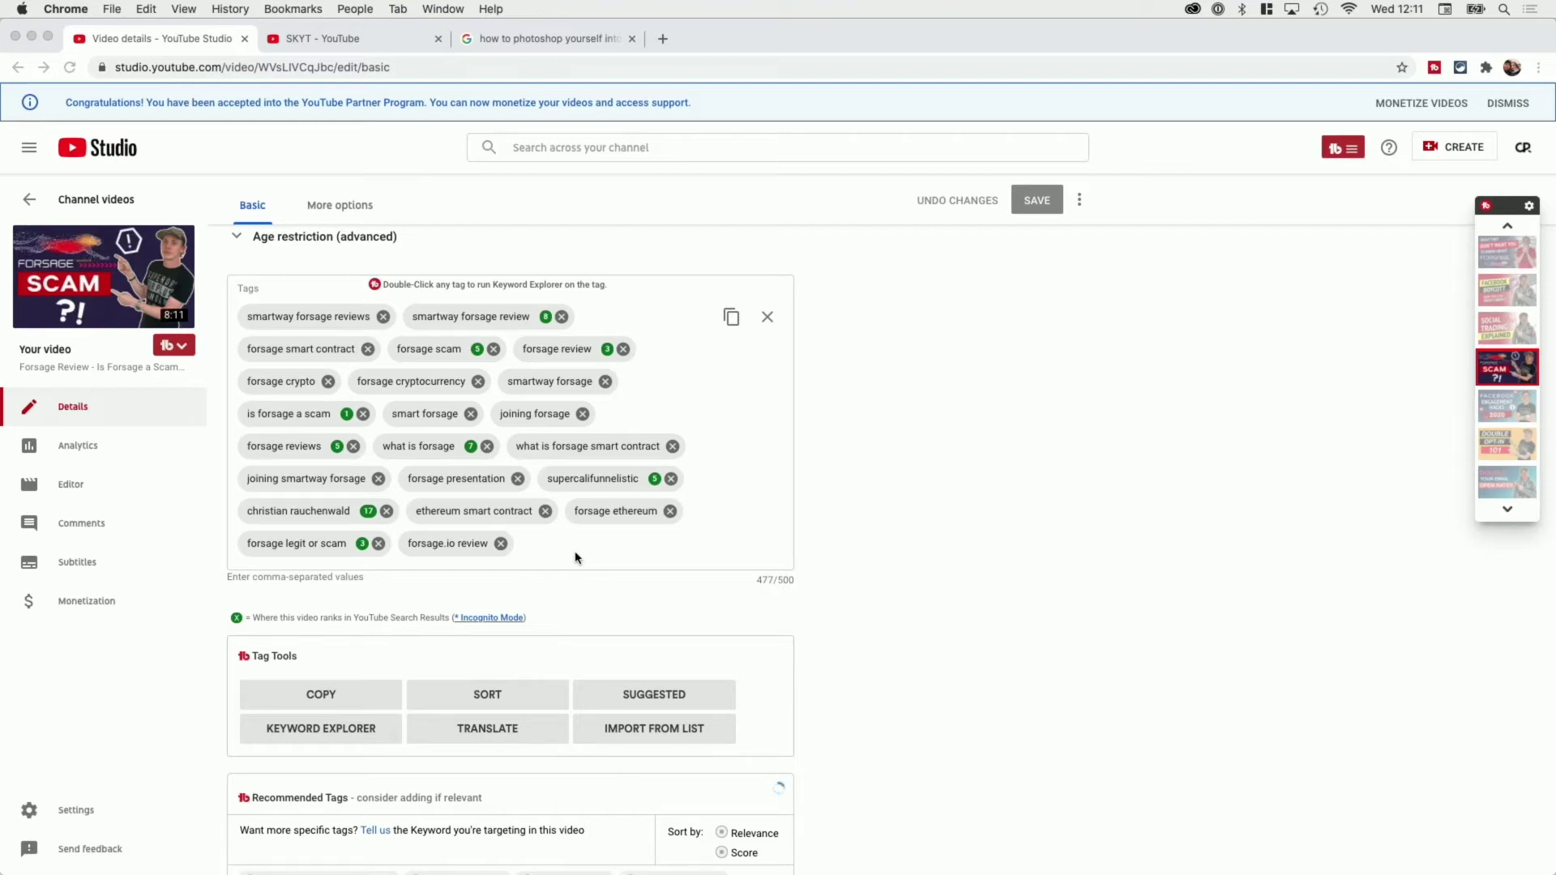
{"action": "left_click", "coordinate": [525, 549]}
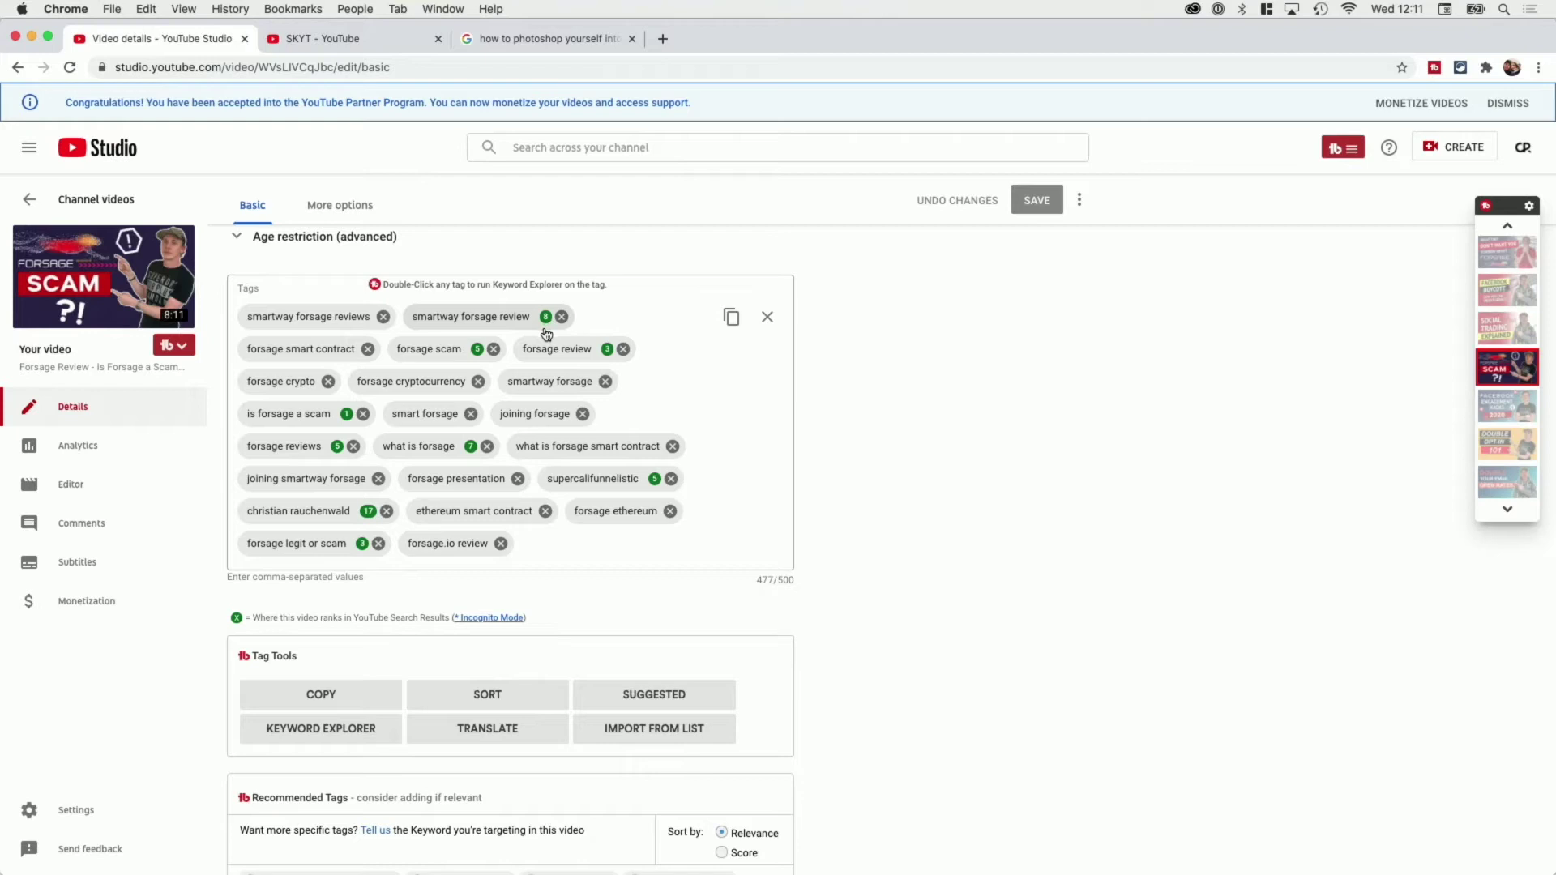
{"action": "left_click", "coordinate": [501, 544]}
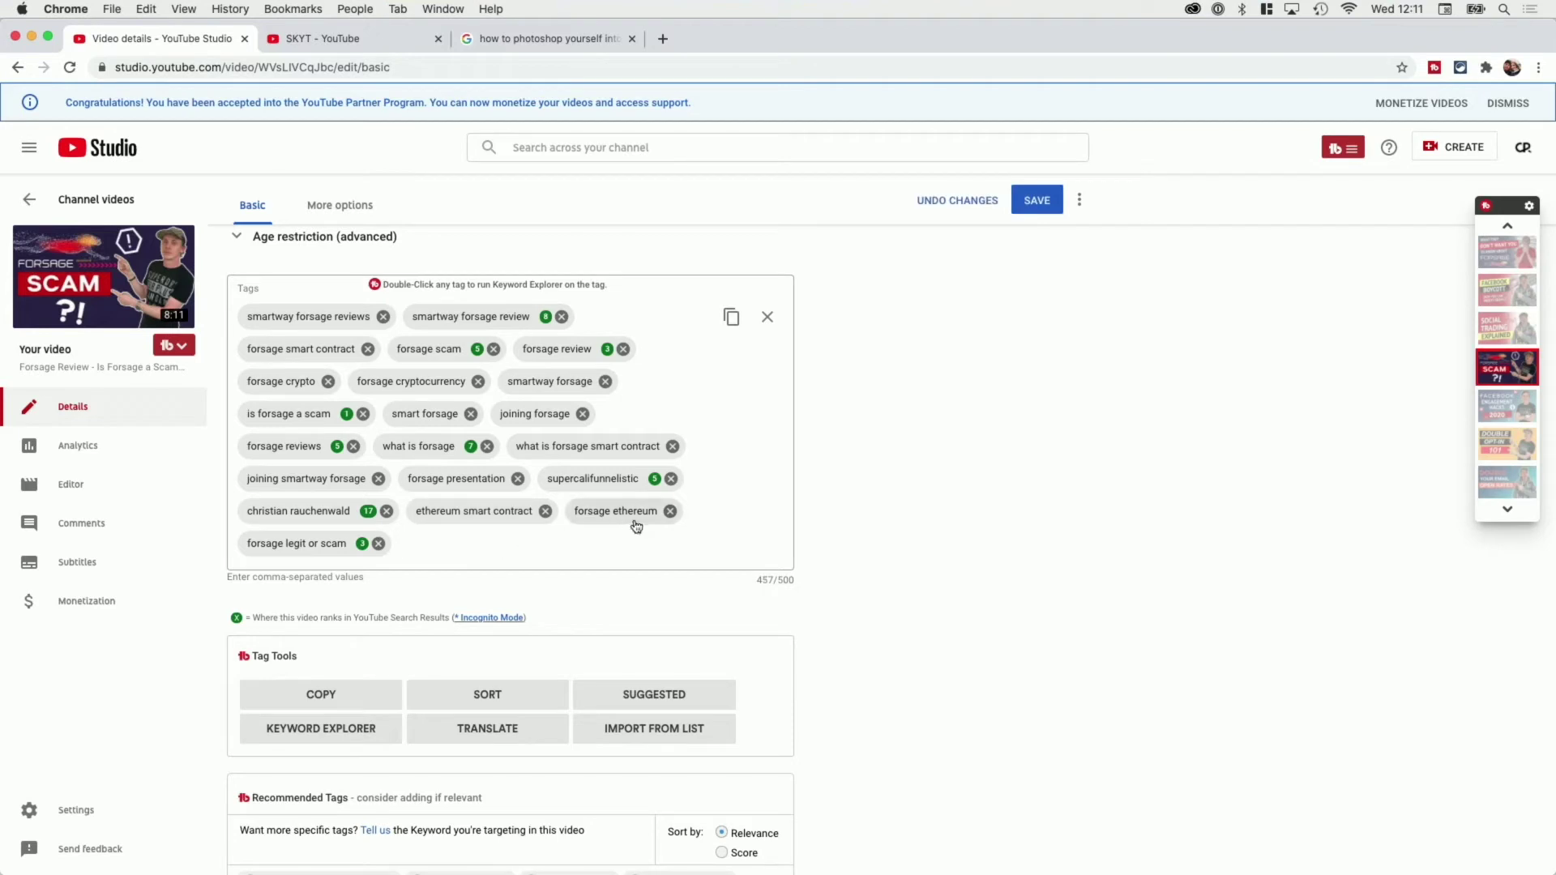
{"action": "left_click", "coordinate": [670, 512]}
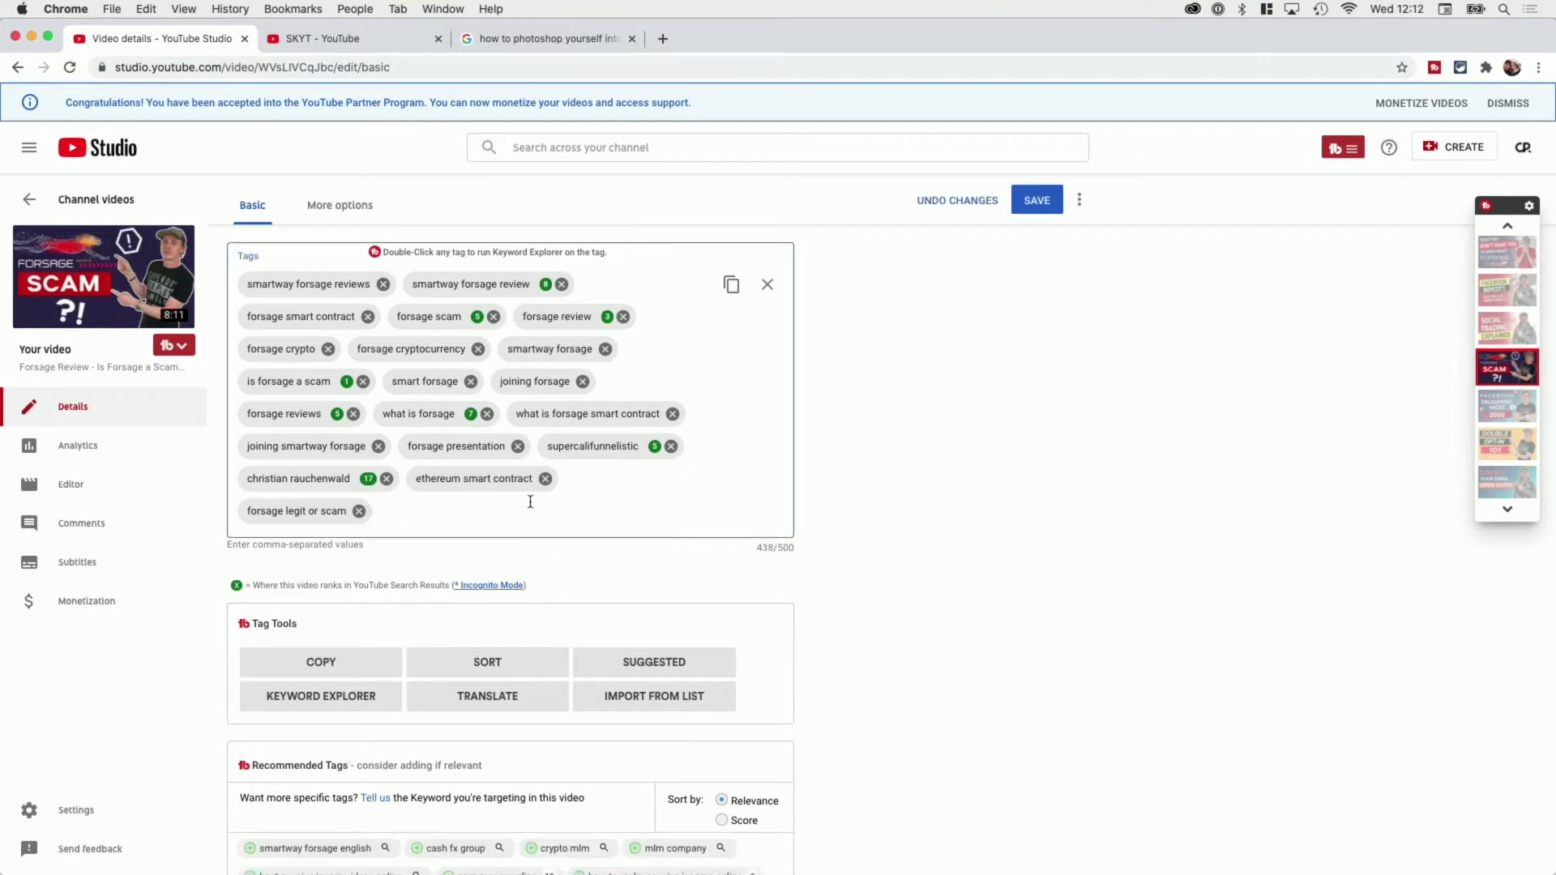
{"action": "left_click", "coordinate": [544, 480]}
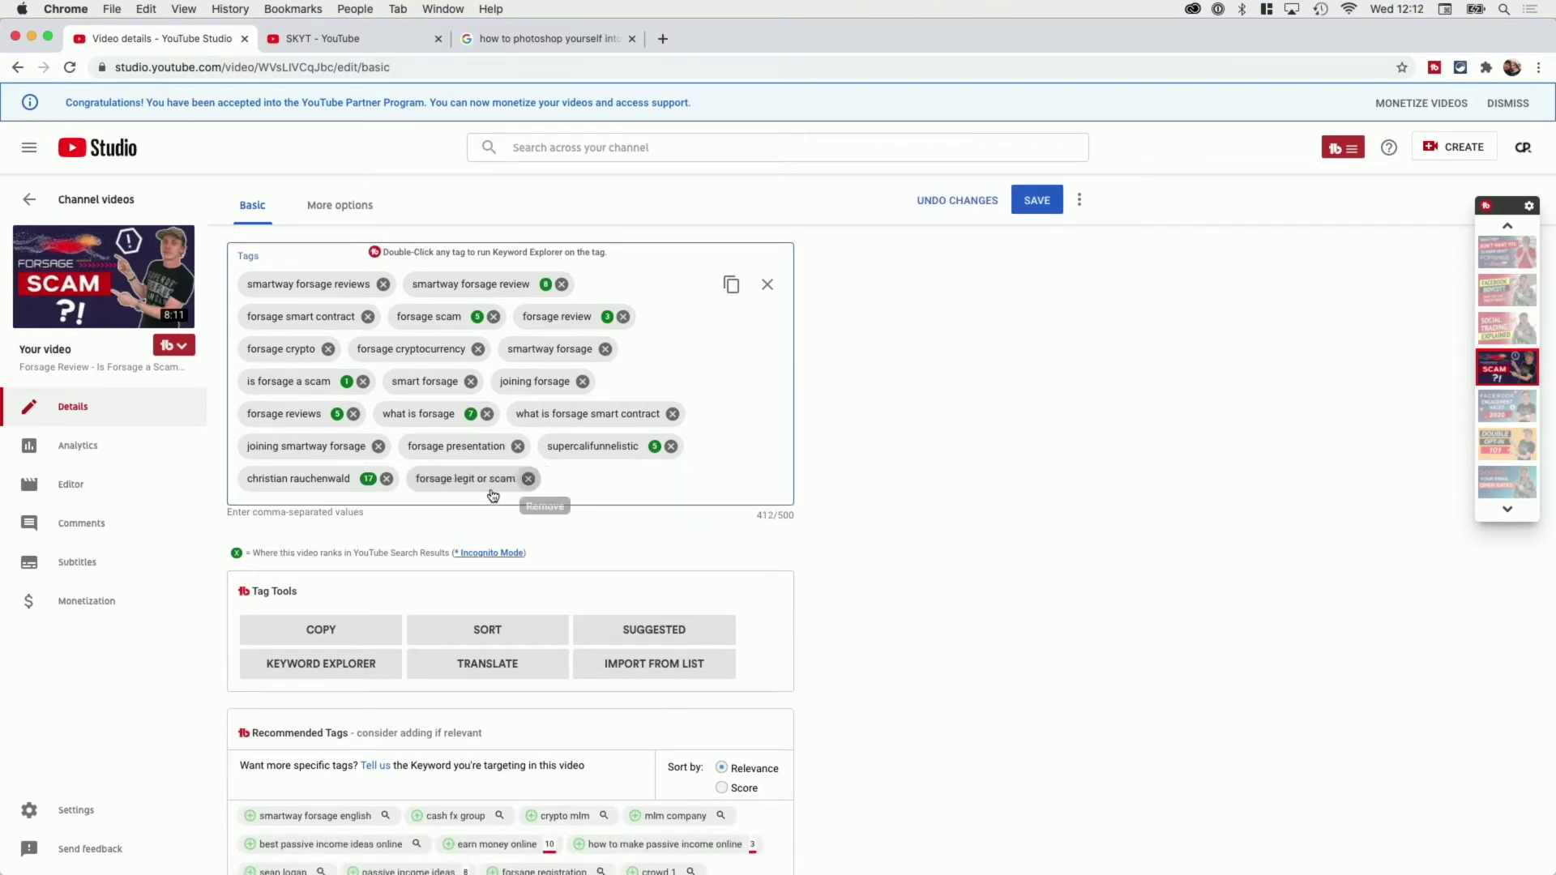
{"action": "left_click", "coordinate": [517, 447]}
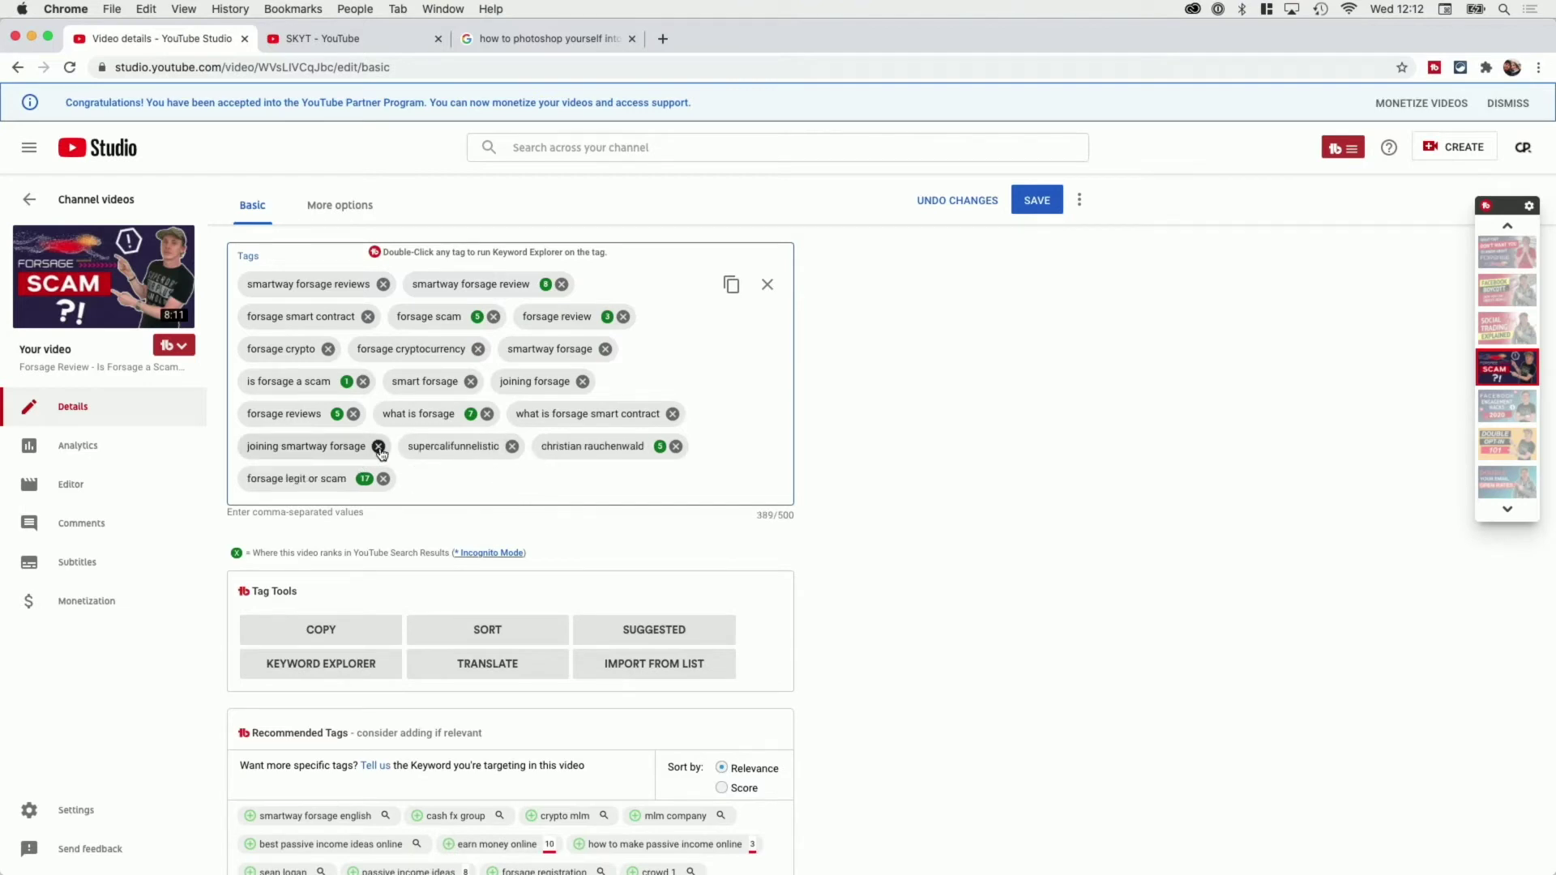
{"action": "left_click", "coordinate": [378, 448]}
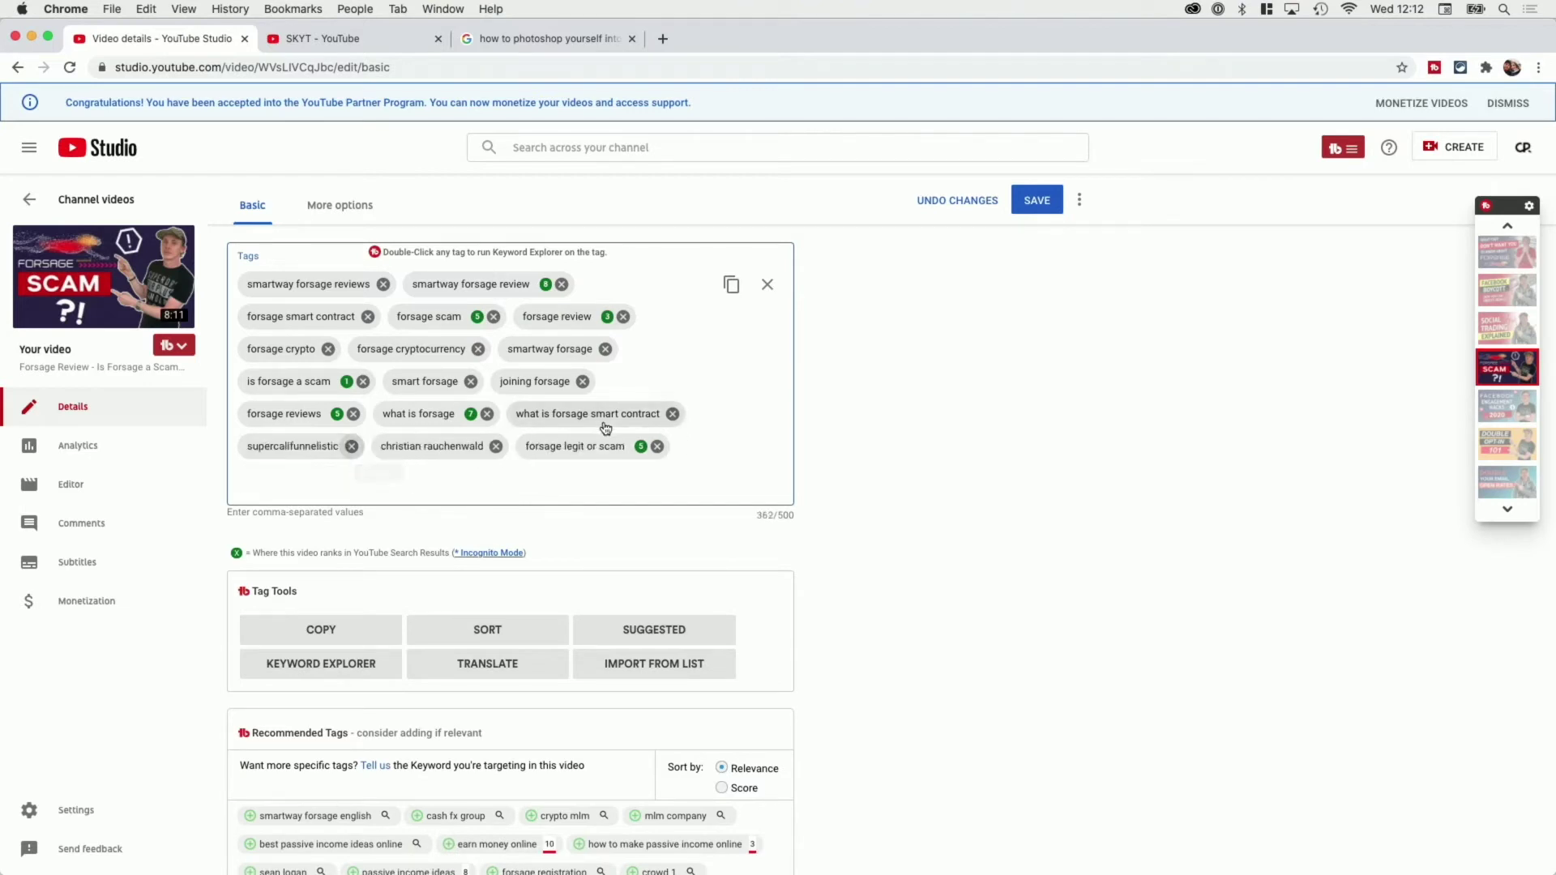
{"action": "left_click", "coordinate": [673, 414]}
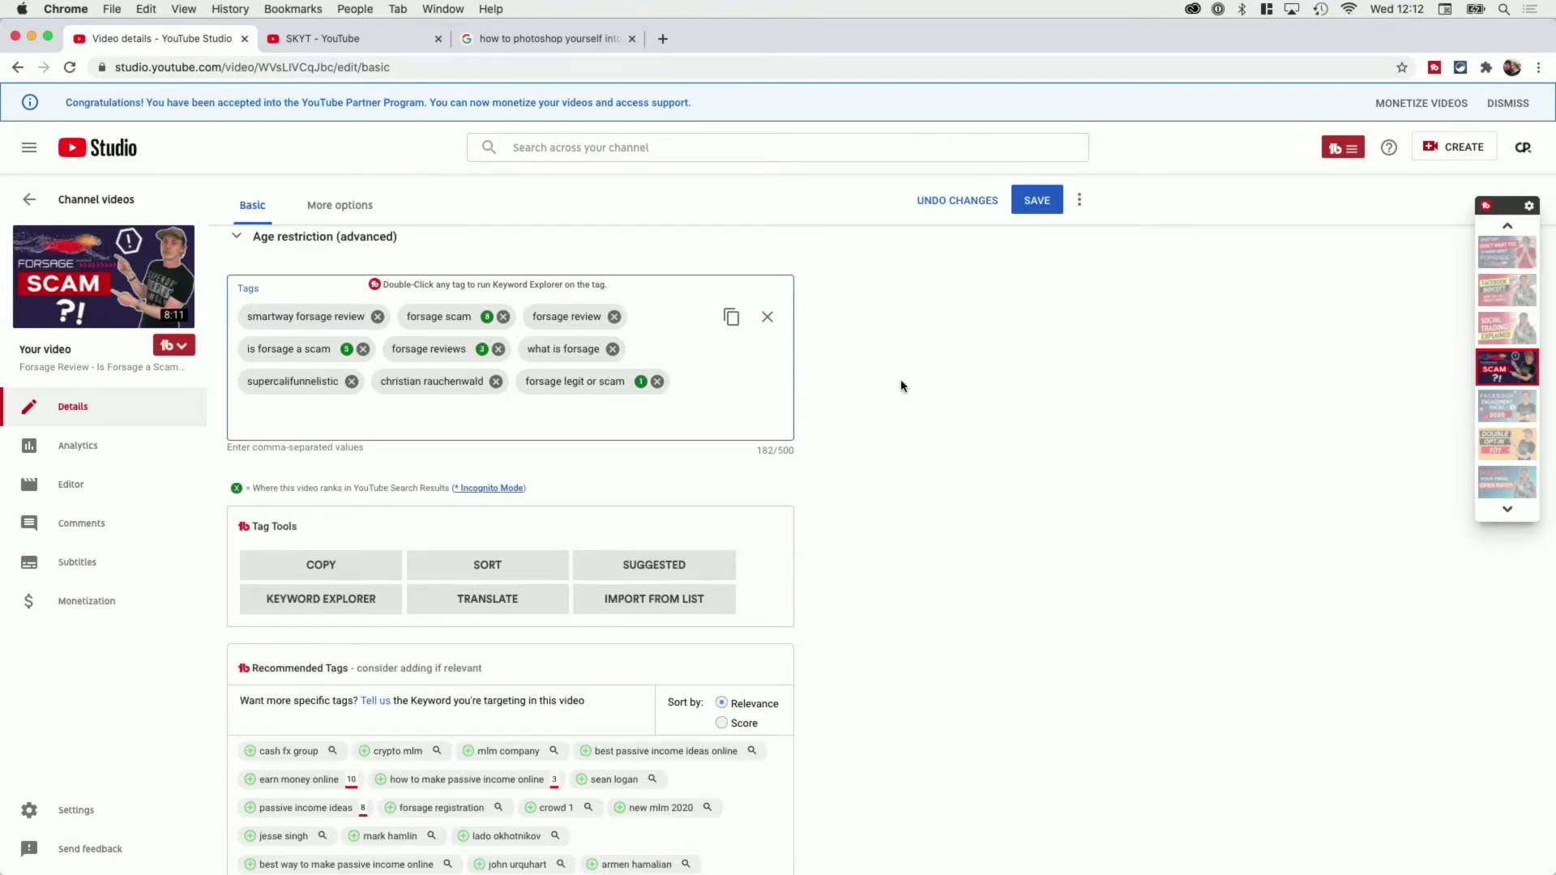
Sort the recommended tags by score and set the video's target keyword to forsage
{"action": "scroll", "coordinate": [902, 386], "scroll_direction": "down", "scroll_amount": 3}
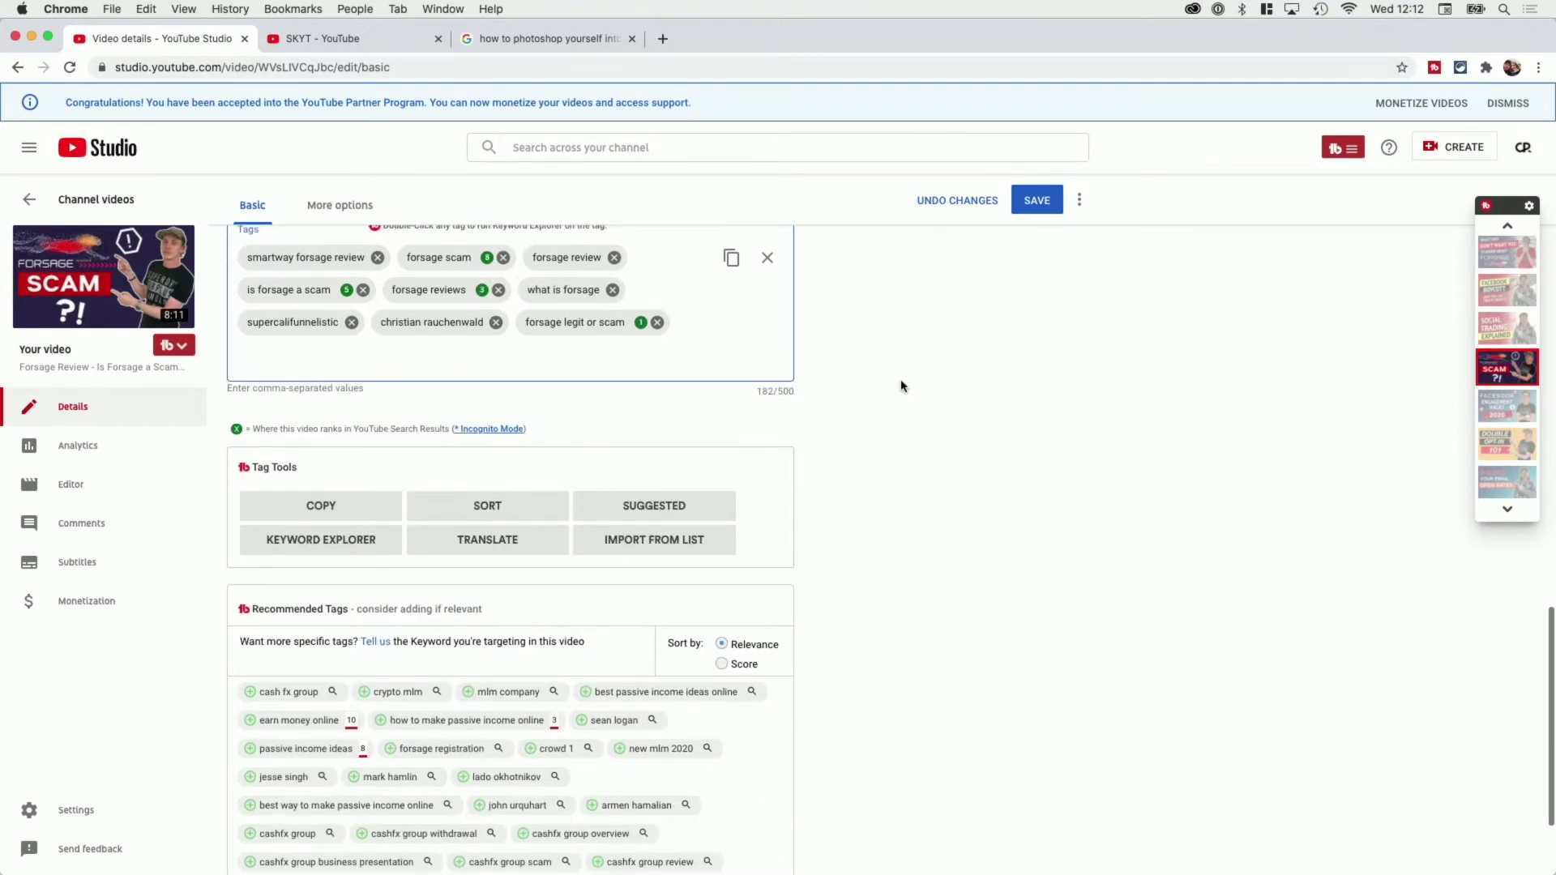
{"action": "scroll", "coordinate": [901, 385], "scroll_direction": "down", "scroll_amount": 1}
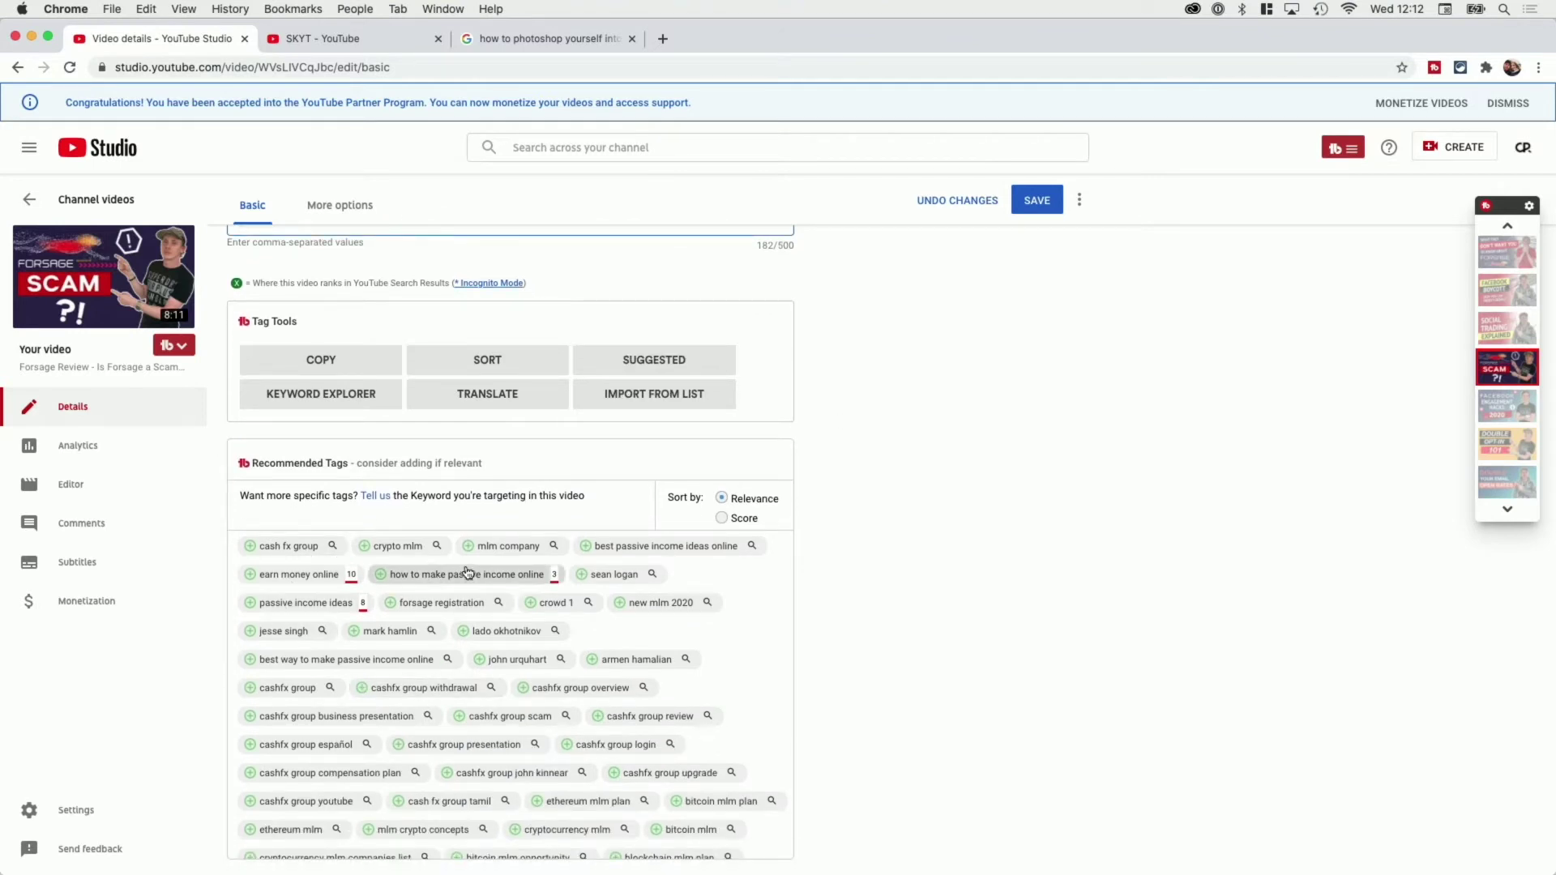
{"action": "left_click", "coordinate": [722, 520]}
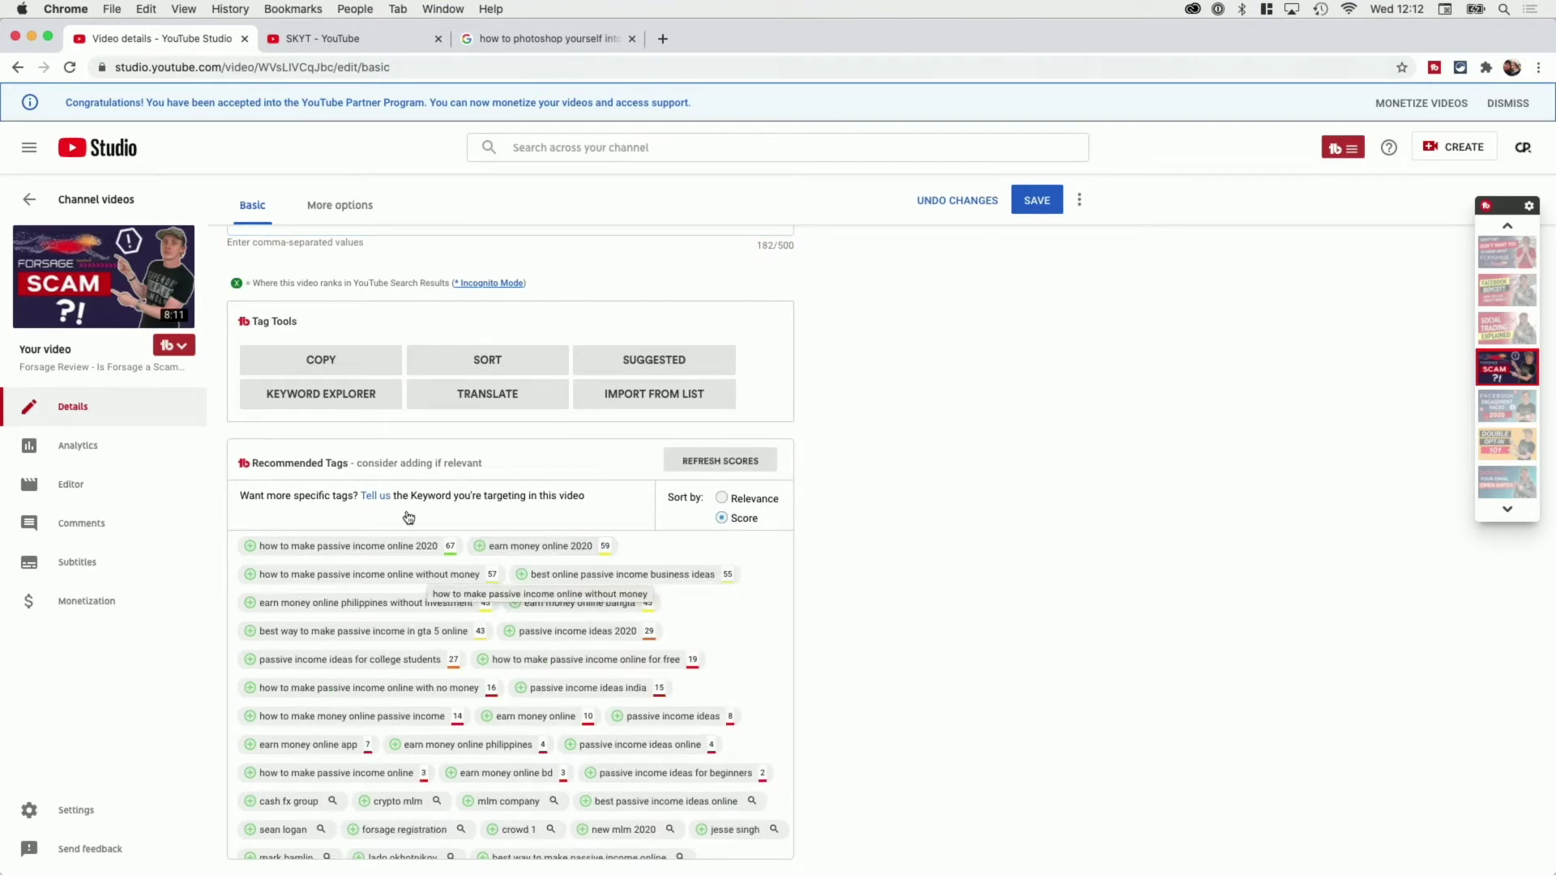
{"action": "left_click", "coordinate": [378, 496]}
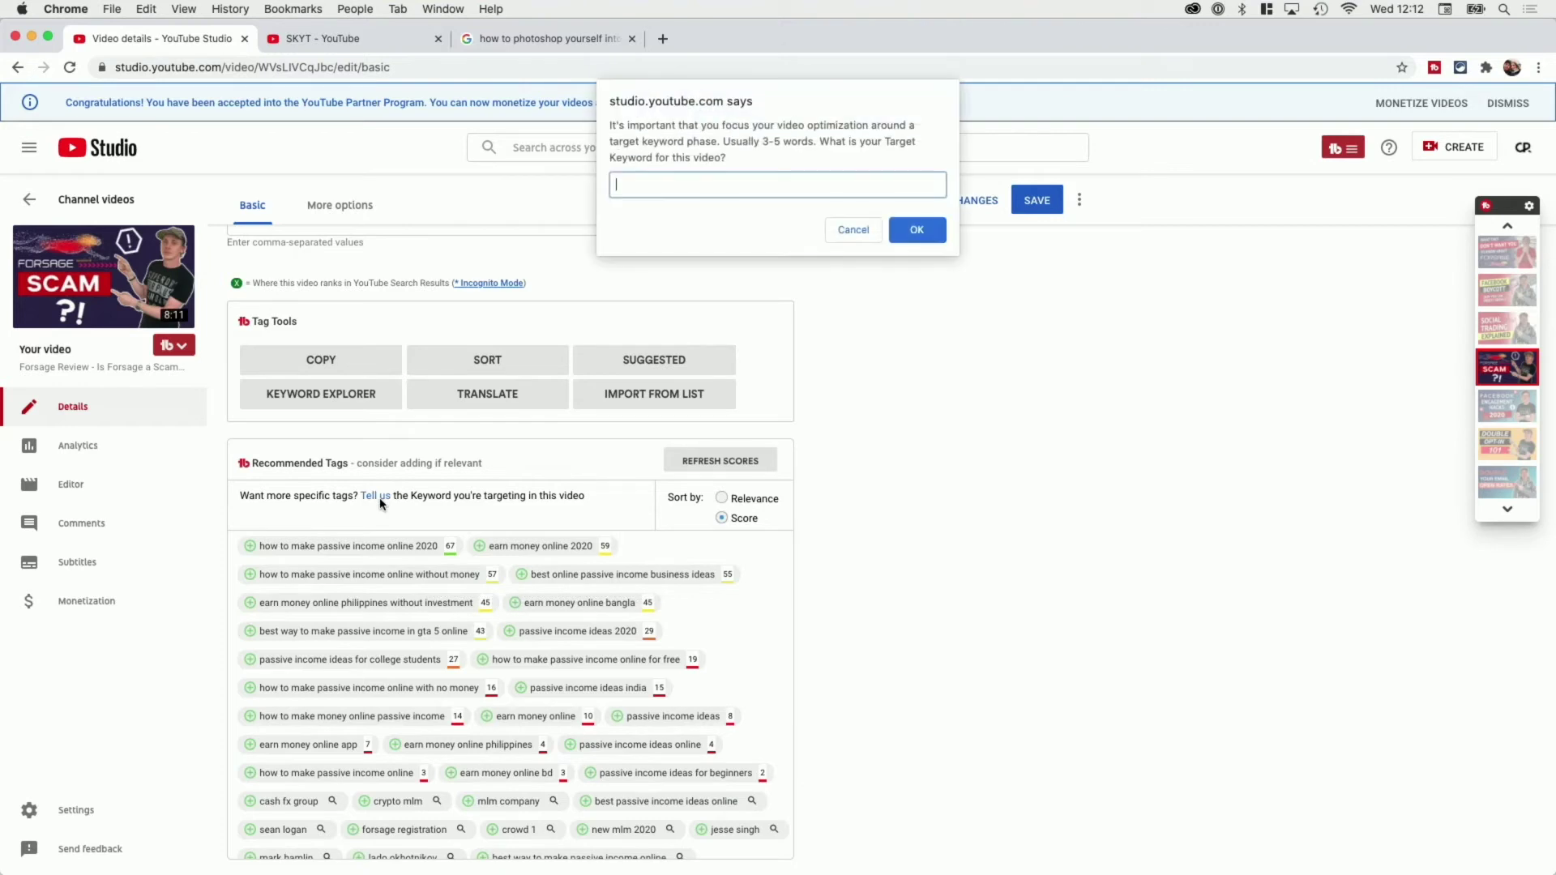
{"action": "type", "text": "forsage"}
{"action": "left_click", "coordinate": [922, 231]}
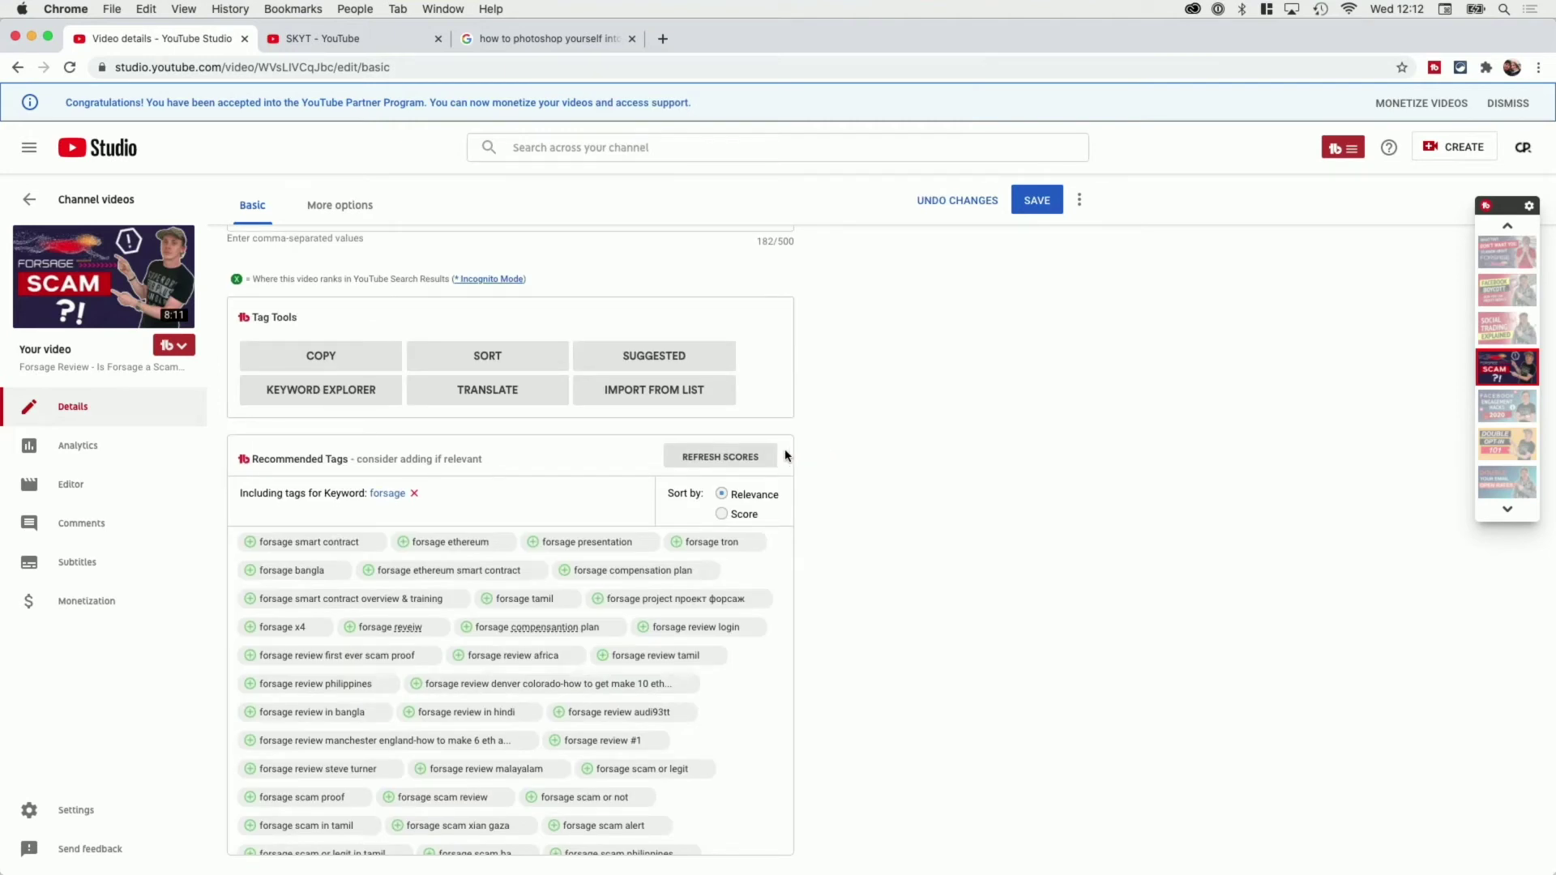
Refresh the recommended tags' scores and, sorted by score, add all six scored suggestions from forsage x4 to forsage smart contract
{"action": "left_click", "coordinate": [719, 456]}
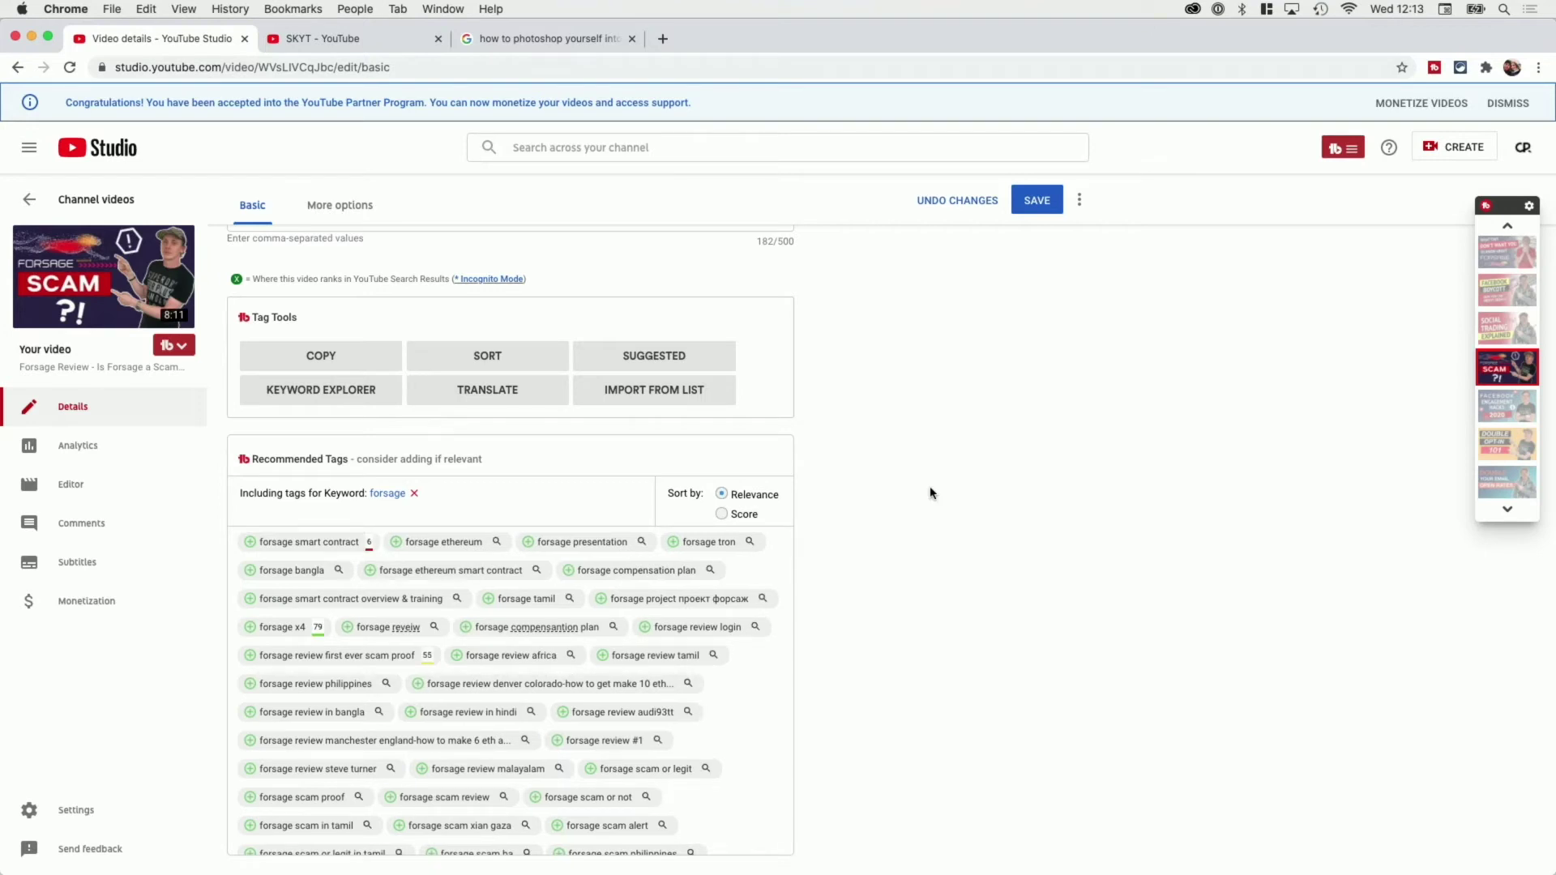
{"action": "left_click", "coordinate": [722, 515]}
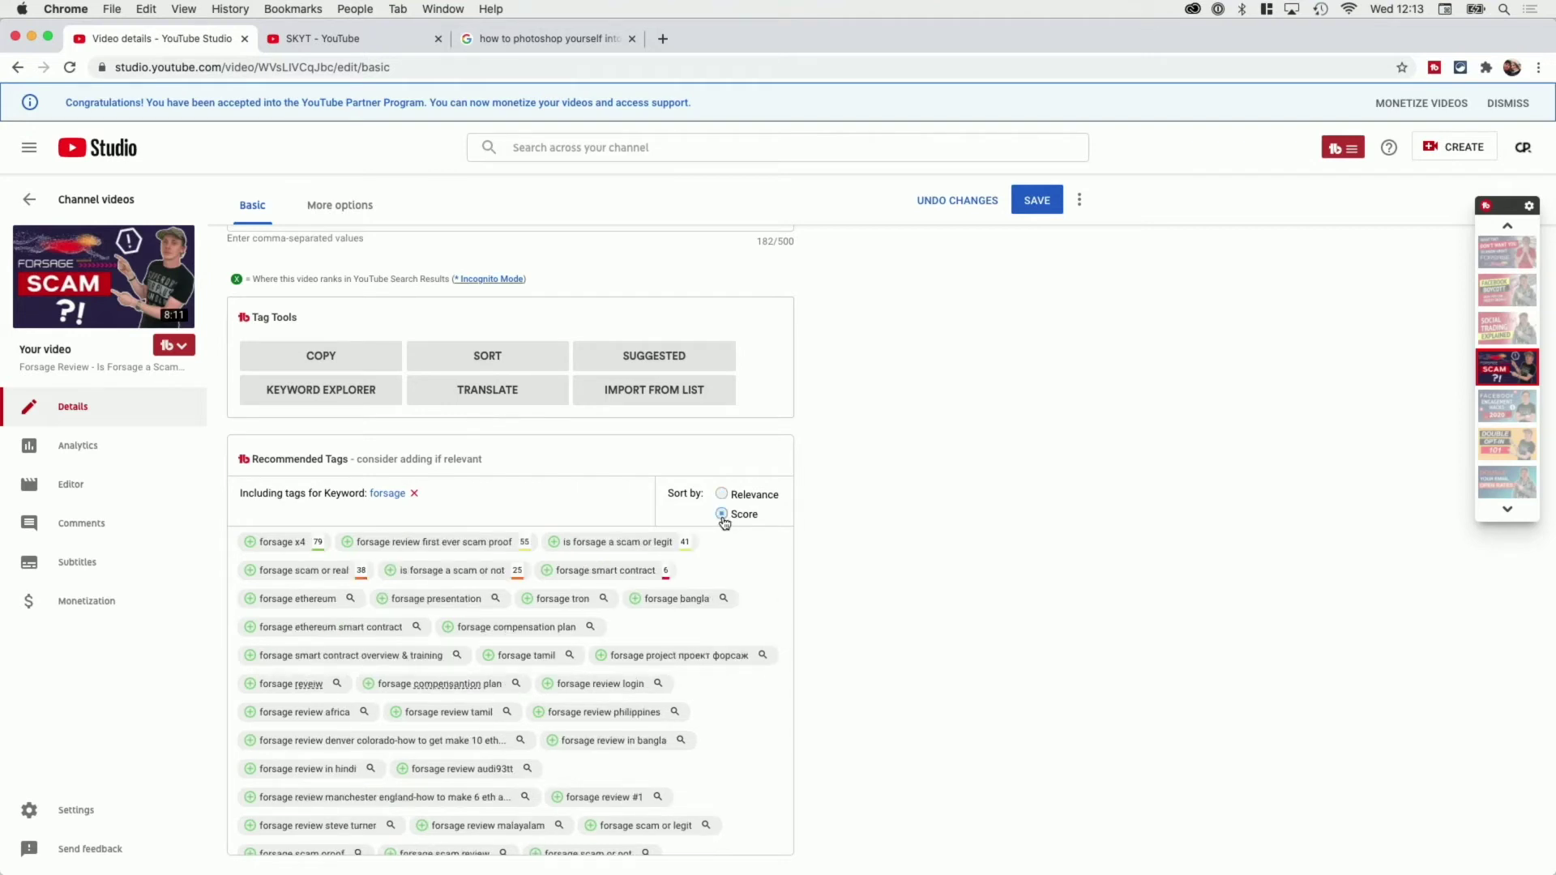
{"action": "left_click", "coordinate": [251, 543]}
{"action": "left_click", "coordinate": [347, 543]}
{"action": "left_click", "coordinate": [555, 577]}
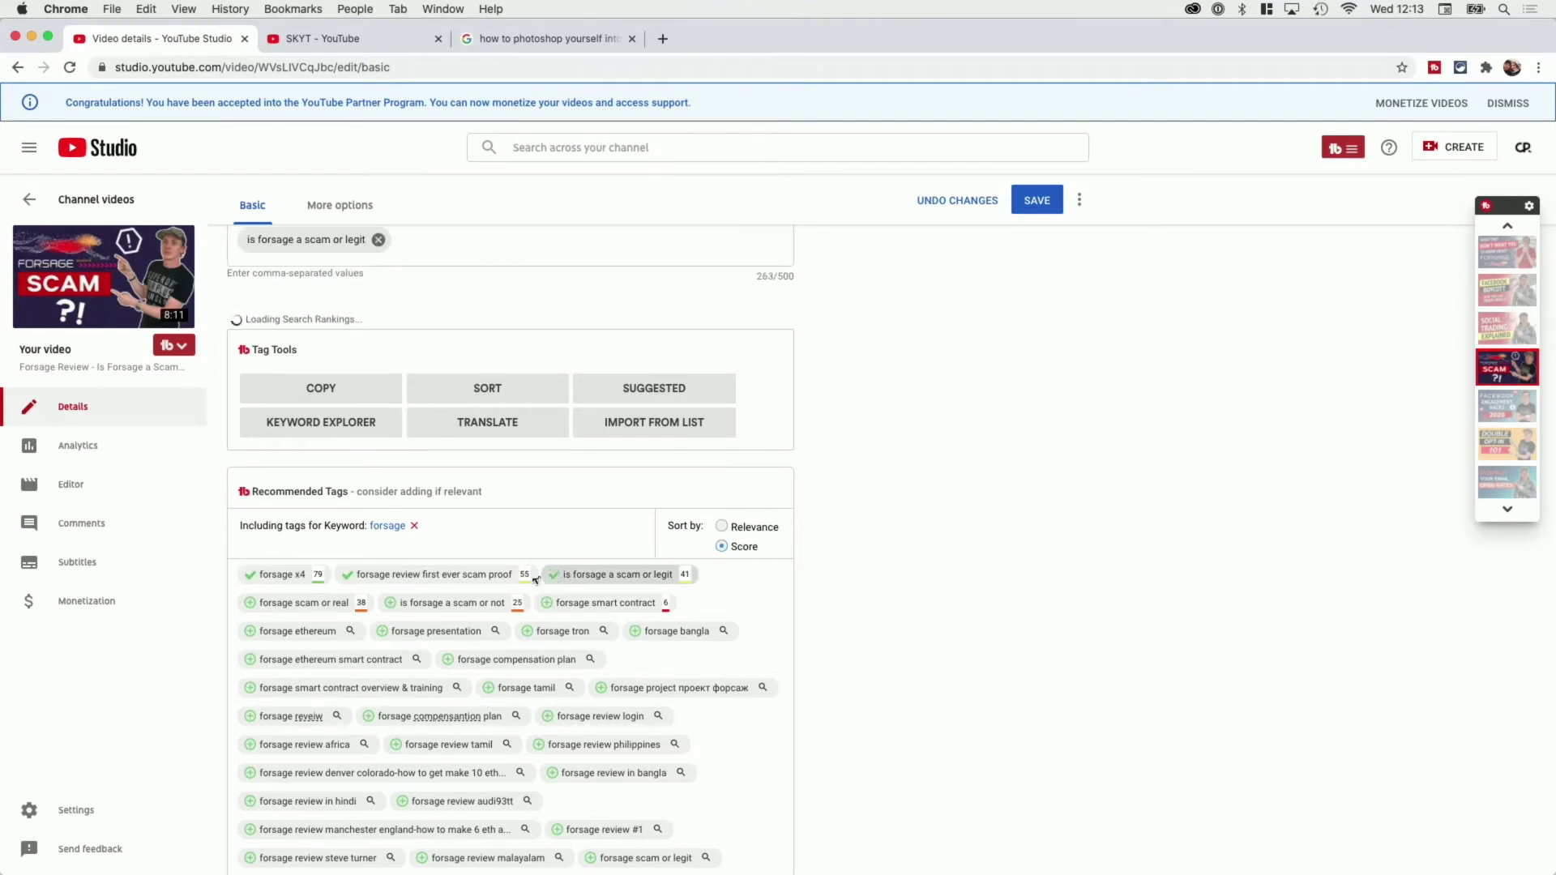
{"action": "left_click", "coordinate": [251, 604]}
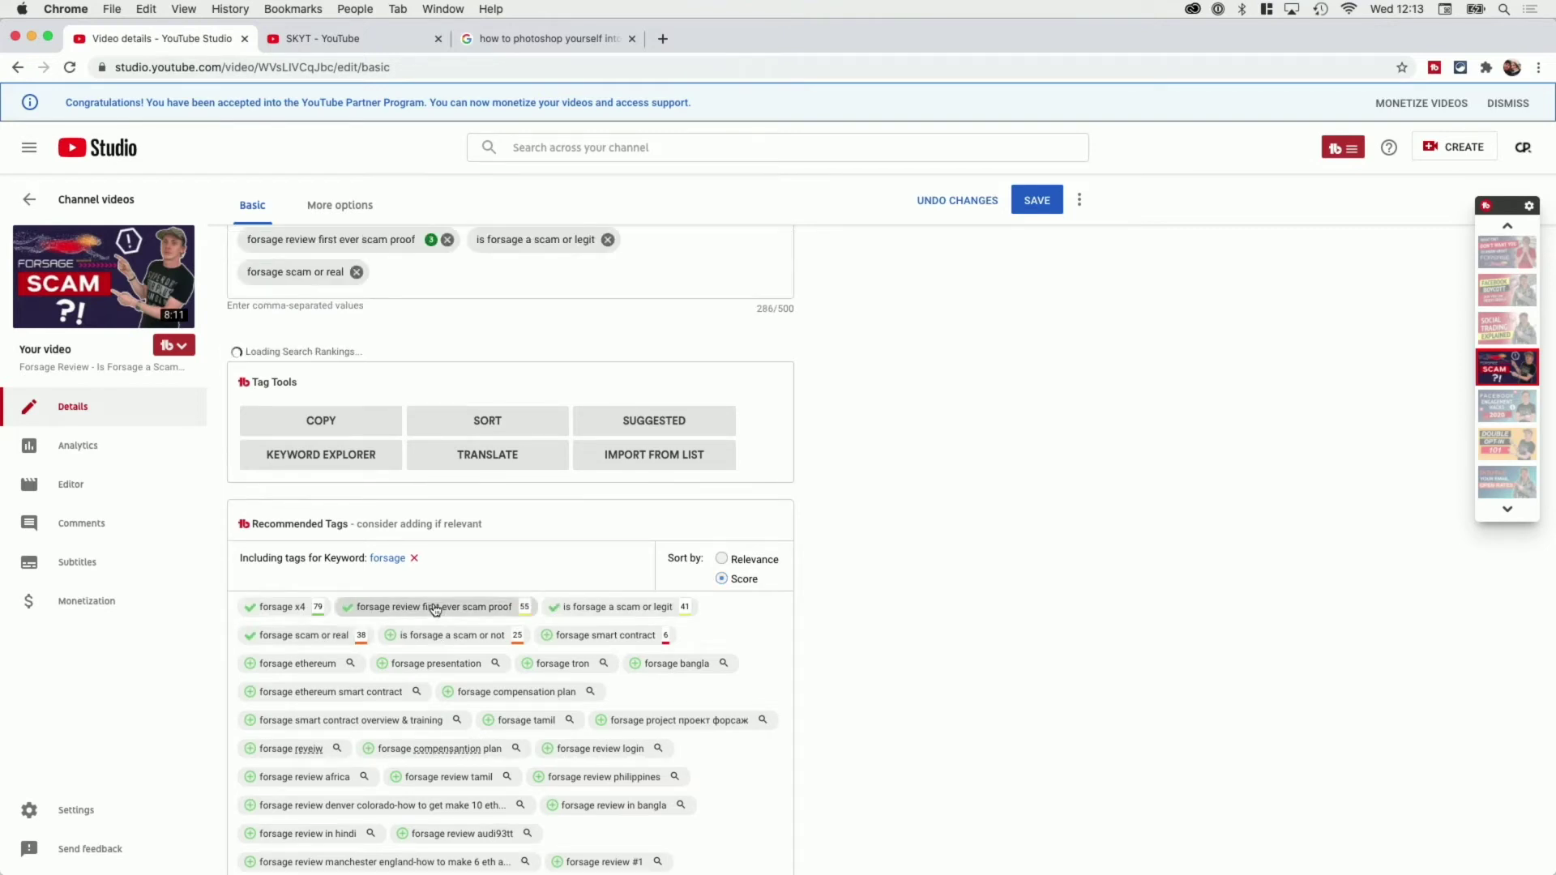
{"action": "left_click", "coordinate": [393, 633]}
{"action": "left_click", "coordinate": [567, 635]}
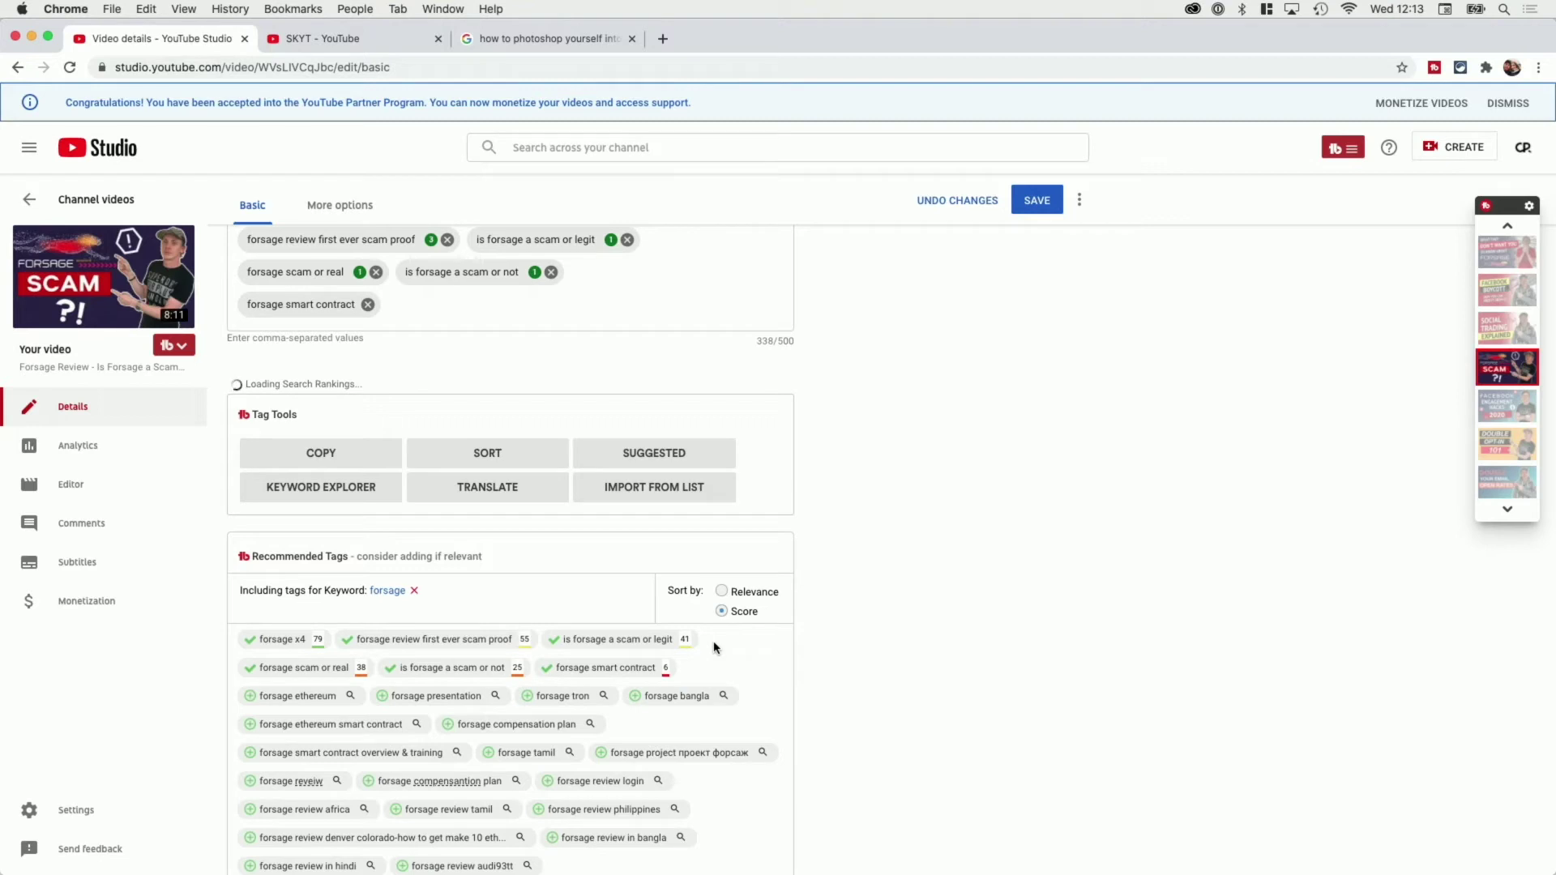
Sort the recommendations by relevance and add forsage ethereum, forsage presentation, forsage ethereum smart contract and forsage compensation plan as tags
{"action": "left_click", "coordinate": [723, 592]}
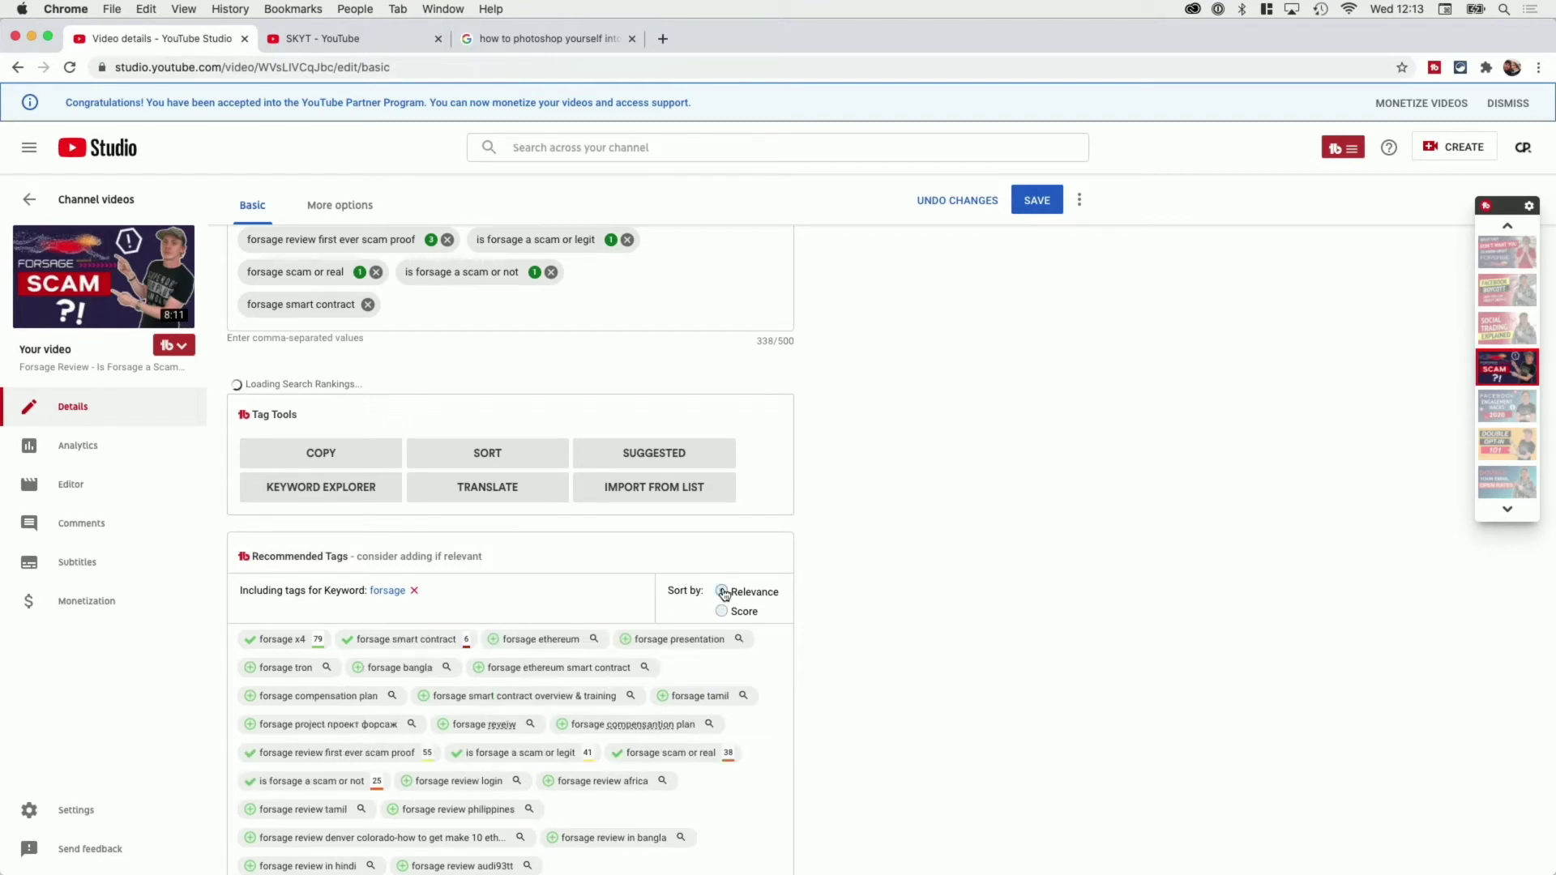
{"action": "left_click", "coordinate": [494, 644]}
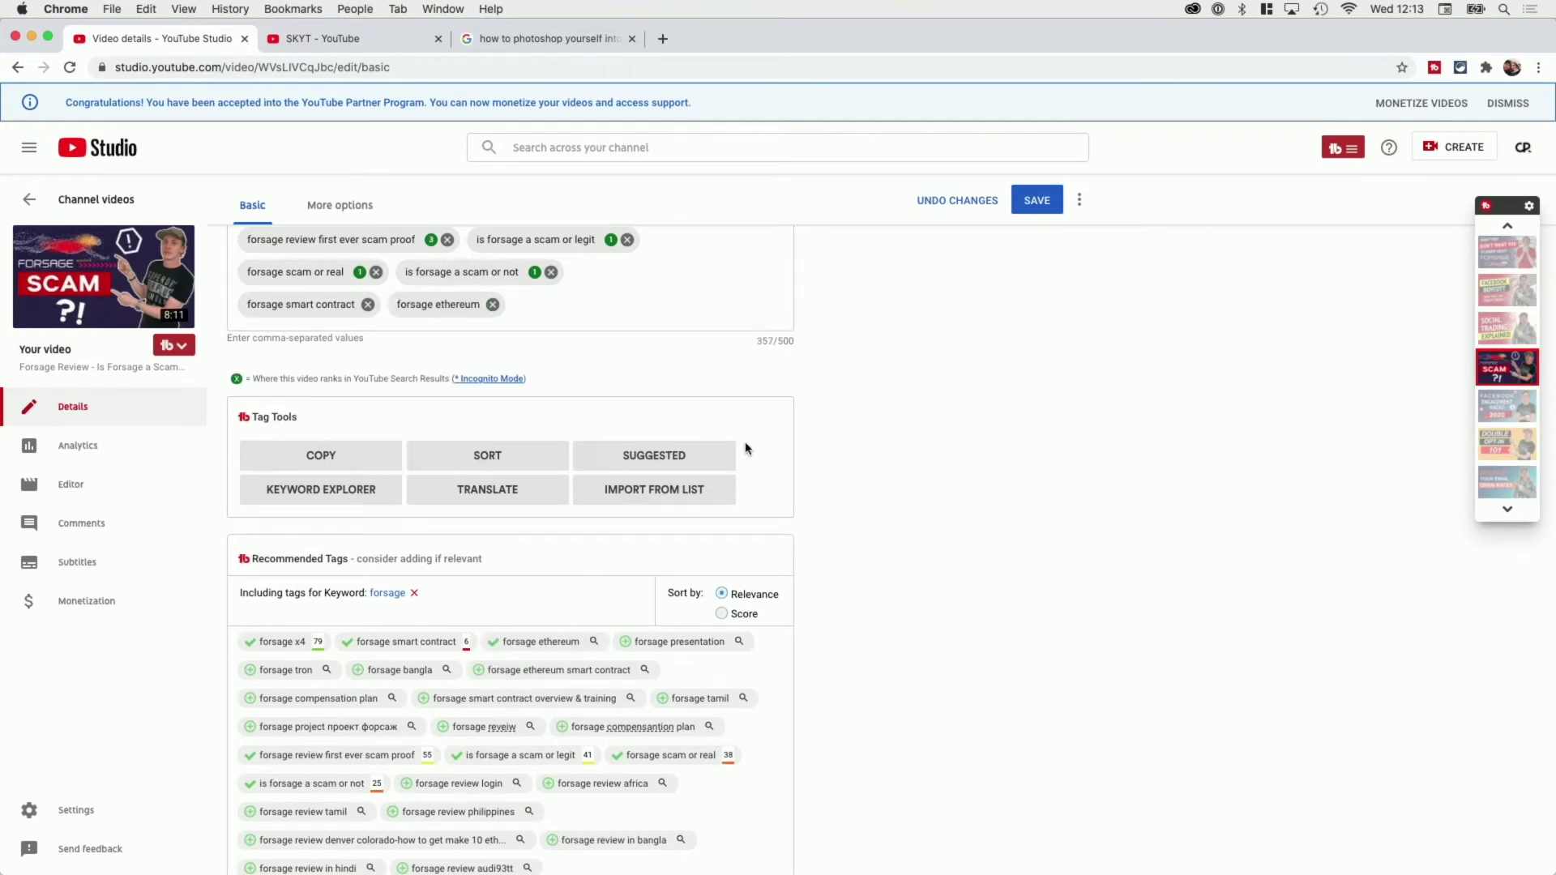
{"action": "left_click", "coordinate": [625, 644]}
{"action": "left_click", "coordinate": [478, 671]}
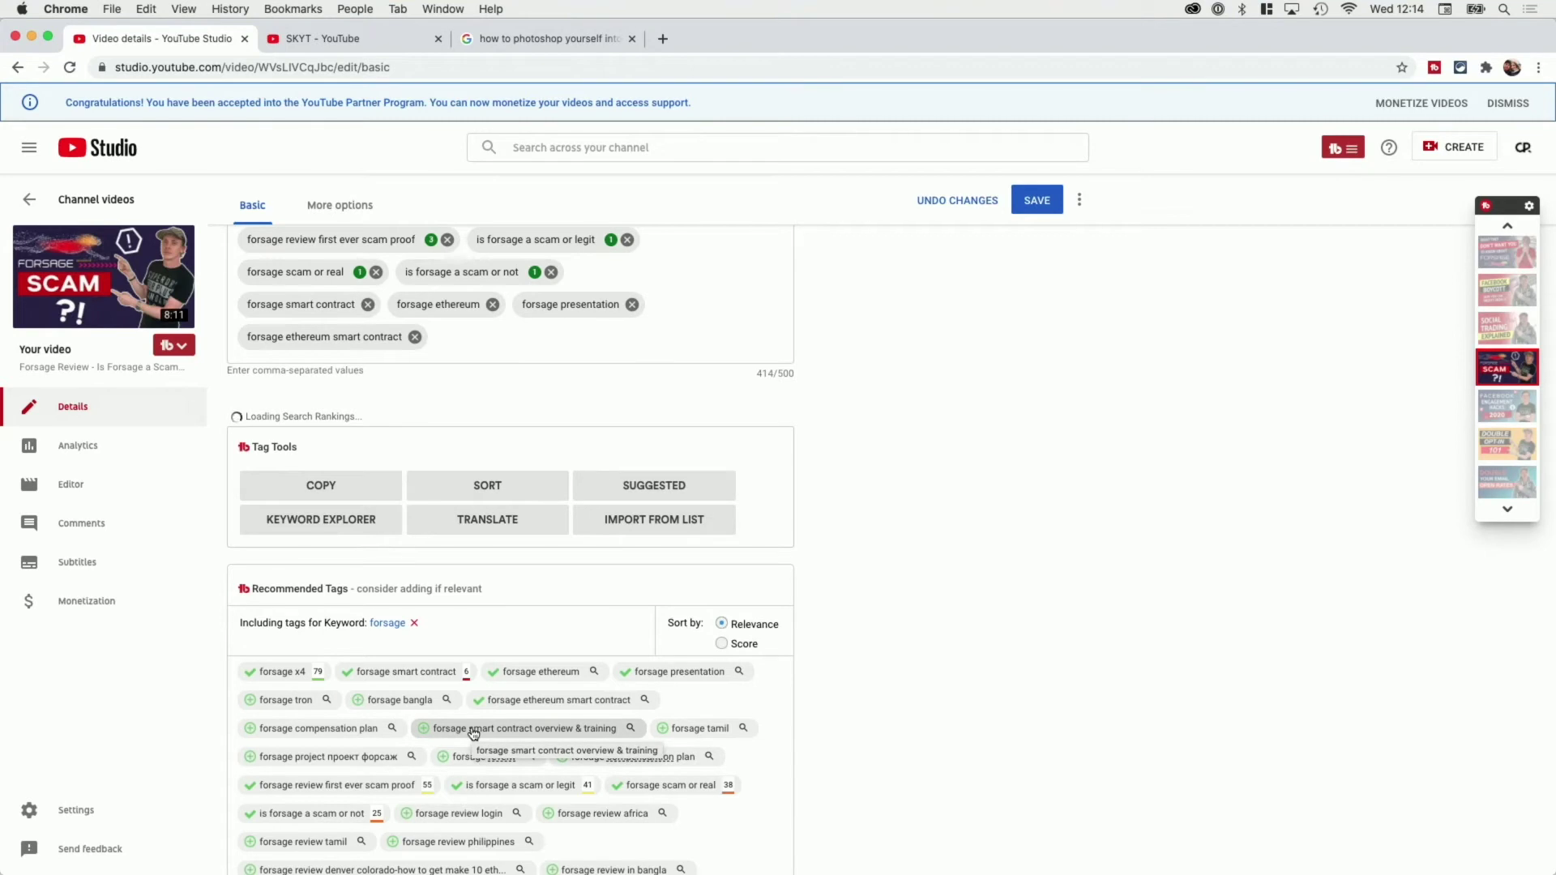
{"action": "left_click", "coordinate": [249, 728]}
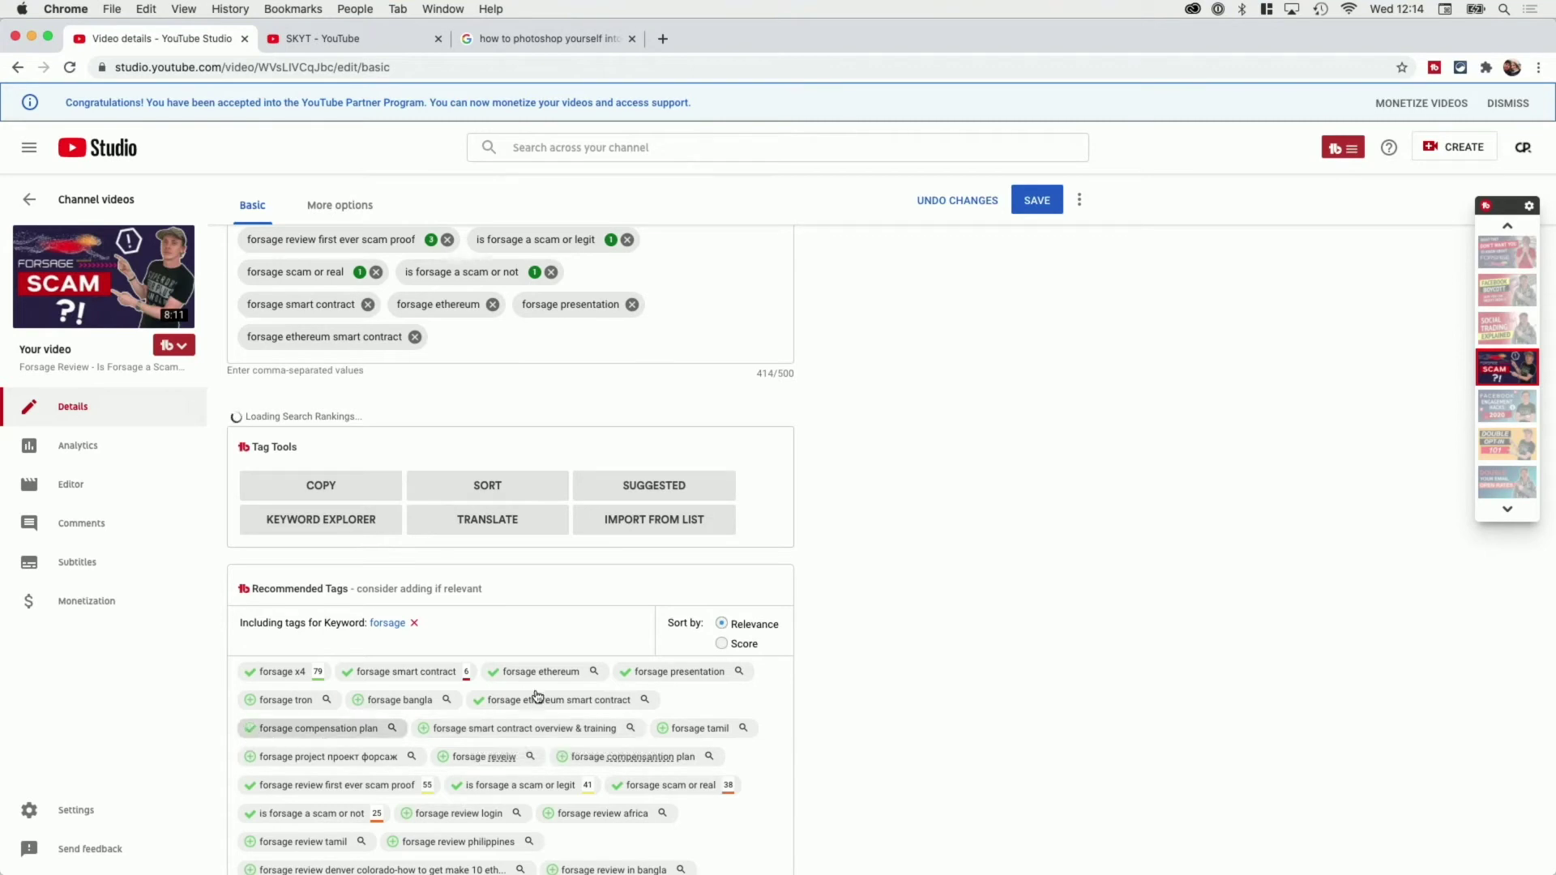